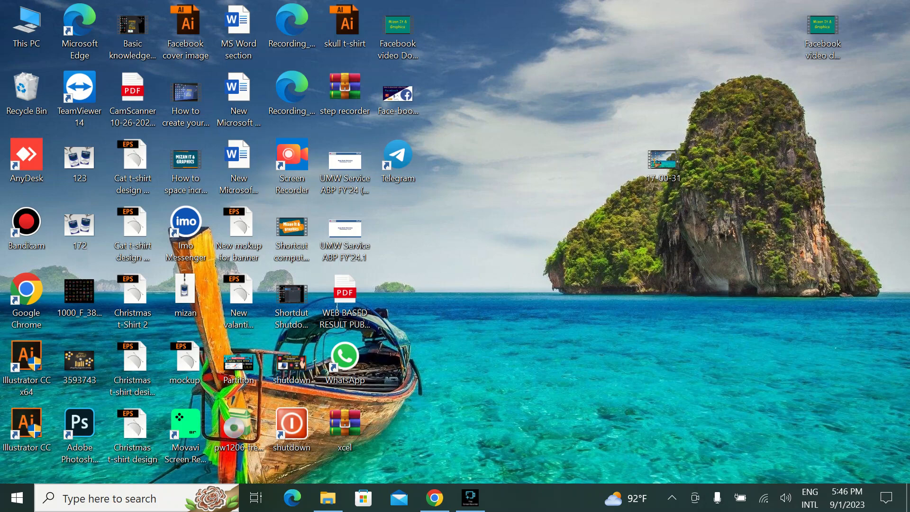
- Open the Background apps page in the Privacy section of Windows Settings
left_click(17, 498)
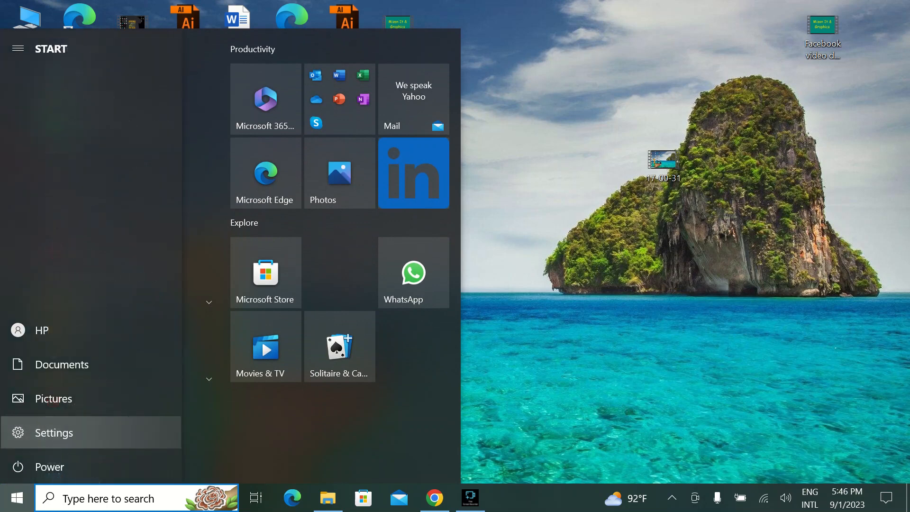
left_click(18, 432)
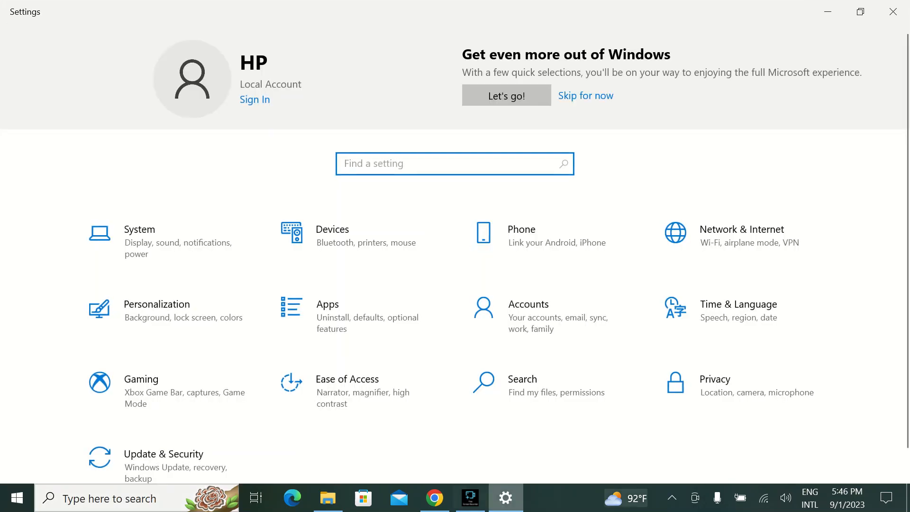
left_click(743, 391)
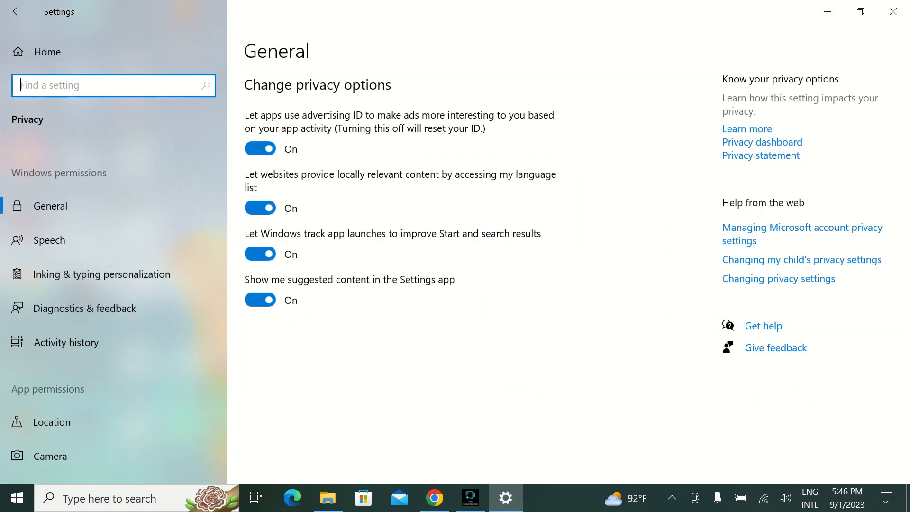
scroll(114, 292, "down", 5)
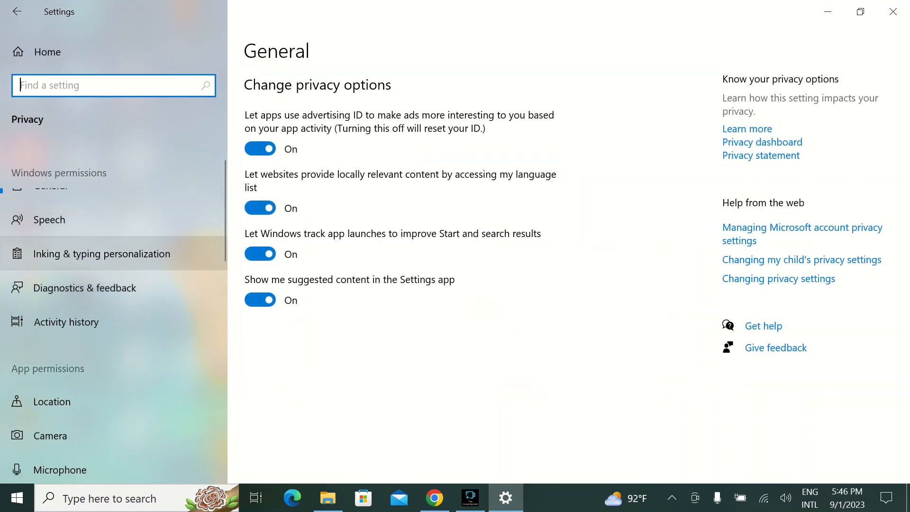
scroll(113, 298, "down", 7)
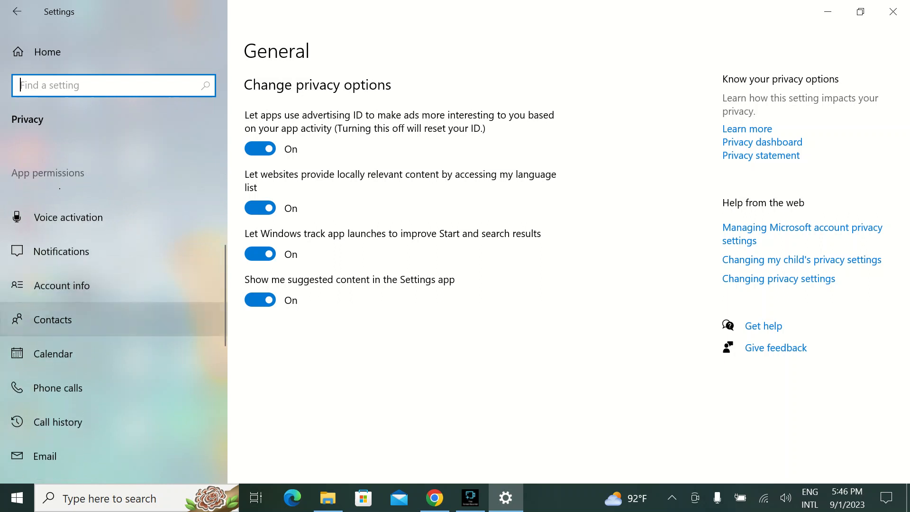
scroll(114, 332, "down", 4)
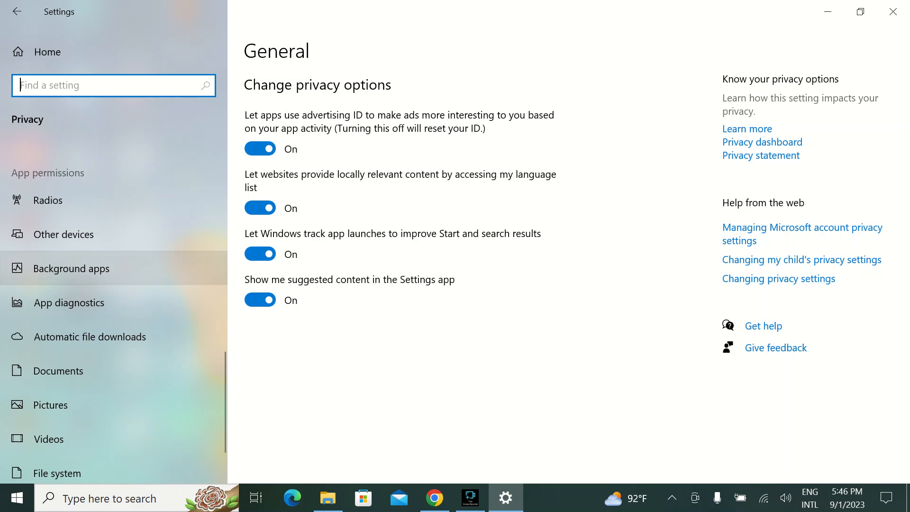
left_click(113, 268)
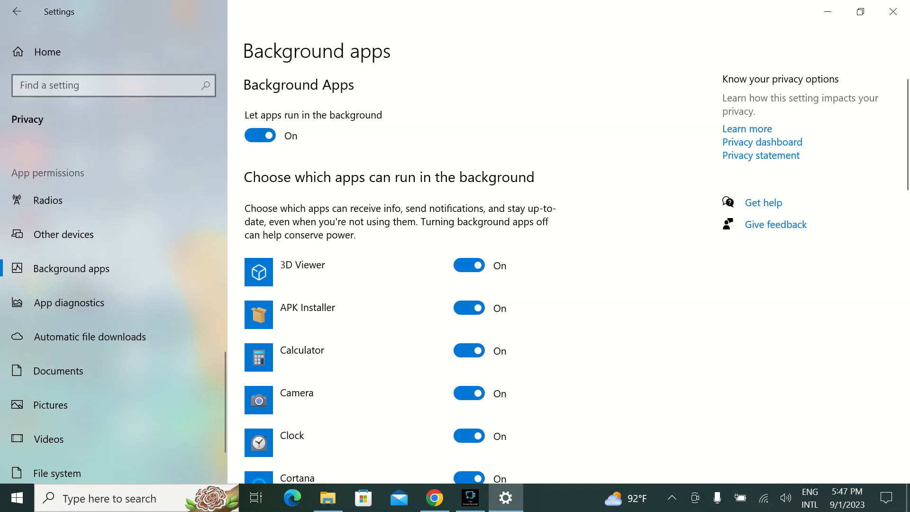
- Turn the overall permission for apps to run in the background off and back on
scroll(398, 275, "down", 6)
scroll(398, 275, "up", 6)
left_click(260, 136)
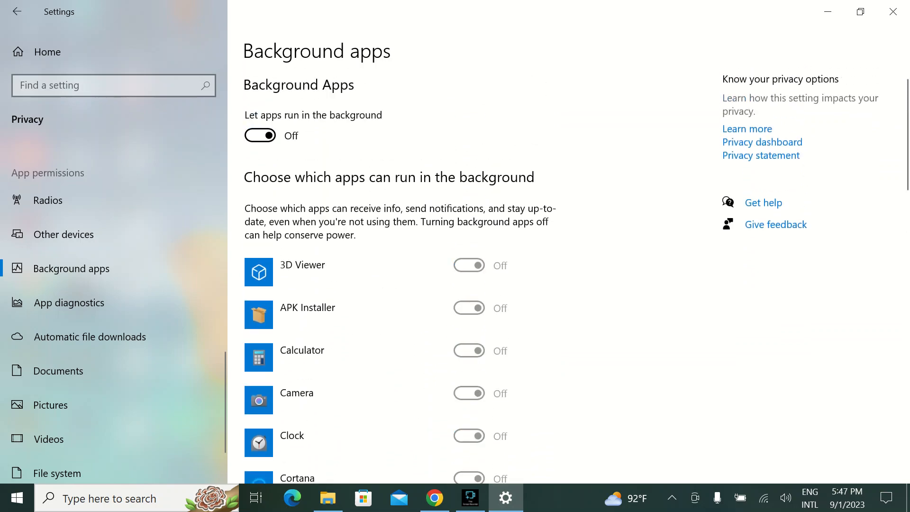
left_click(261, 135)
- Turn the background permission for HP System Information off and back on, and close Settings
scroll(469, 286, "down", 7)
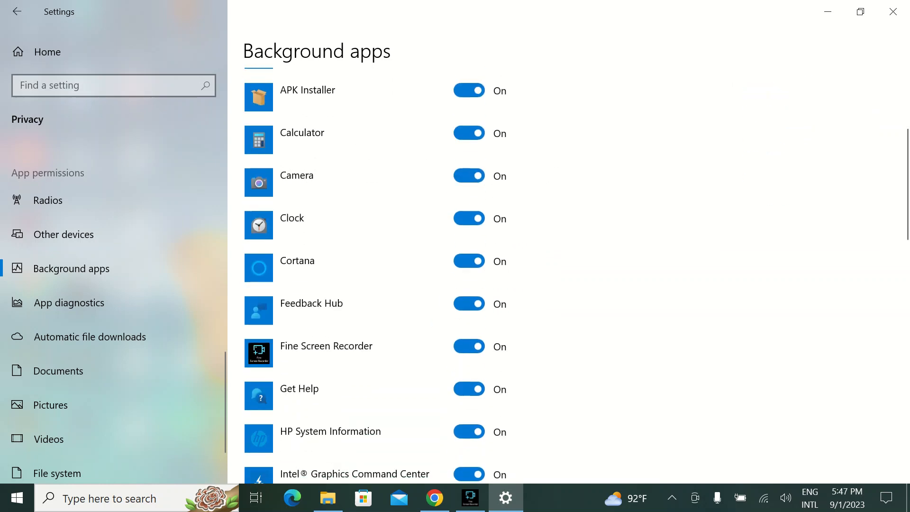
left_click(469, 287)
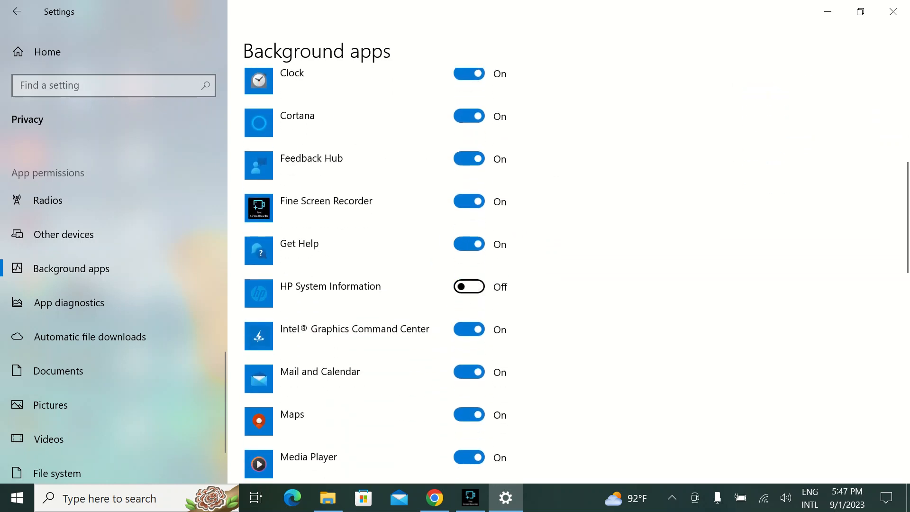
left_click(469, 287)
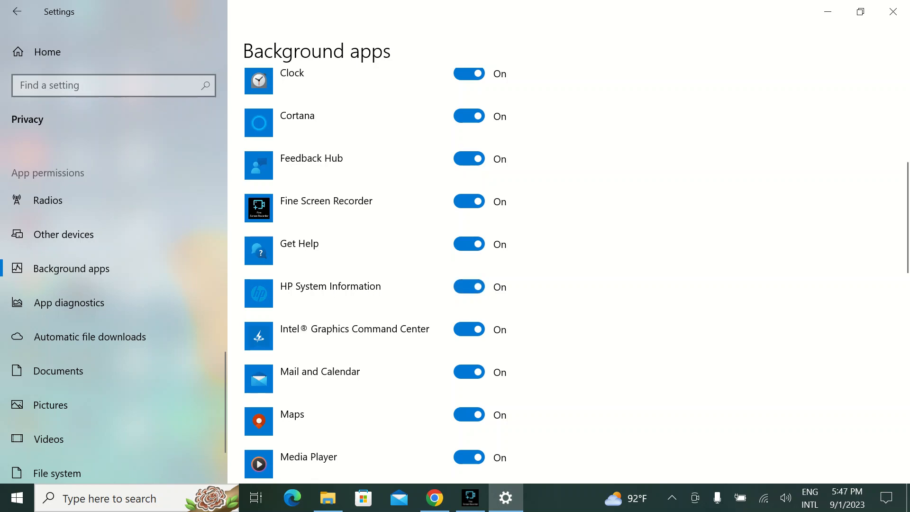
left_click(893, 11)
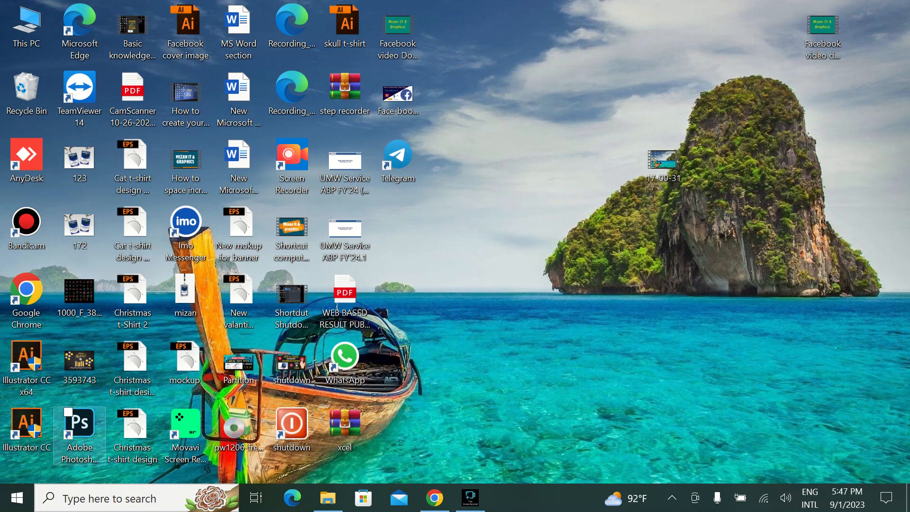
- Open the Default apps page in the Apps section of Windows Settings
left_click(17, 498)
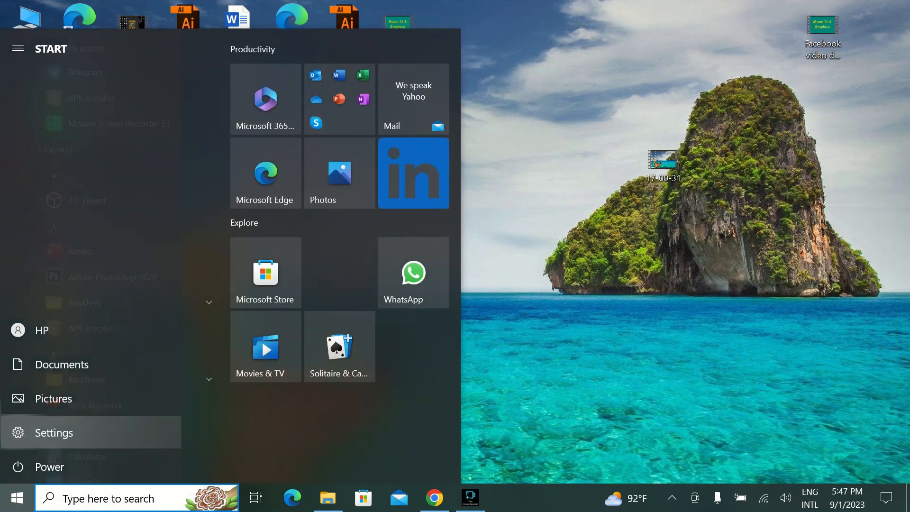
left_click(17, 432)
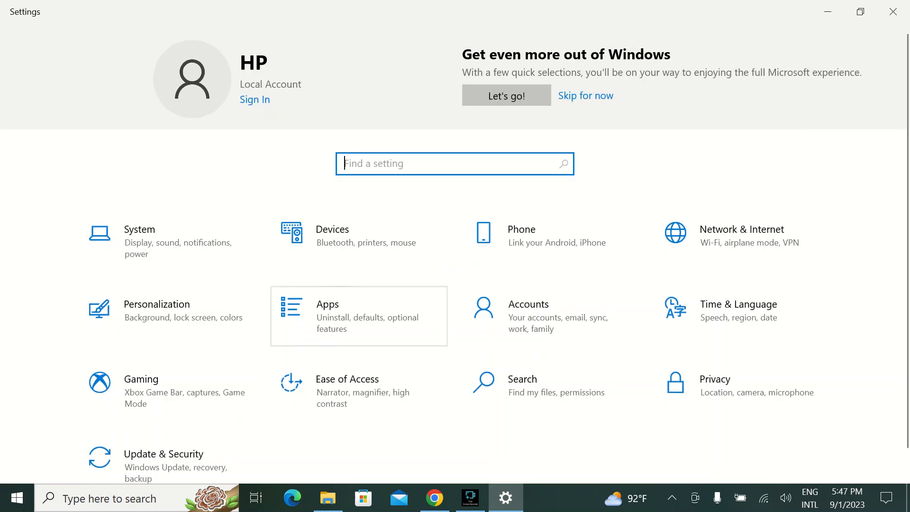
left_click(359, 316)
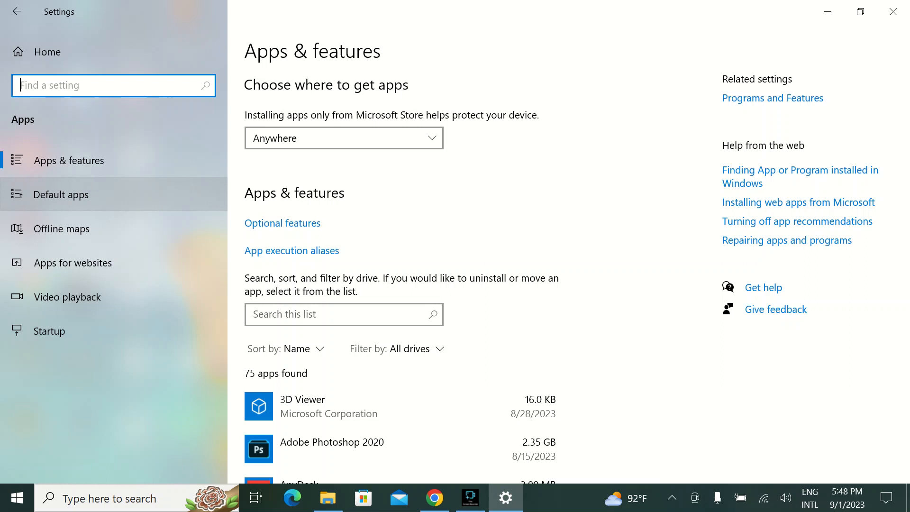
left_click(61, 194)
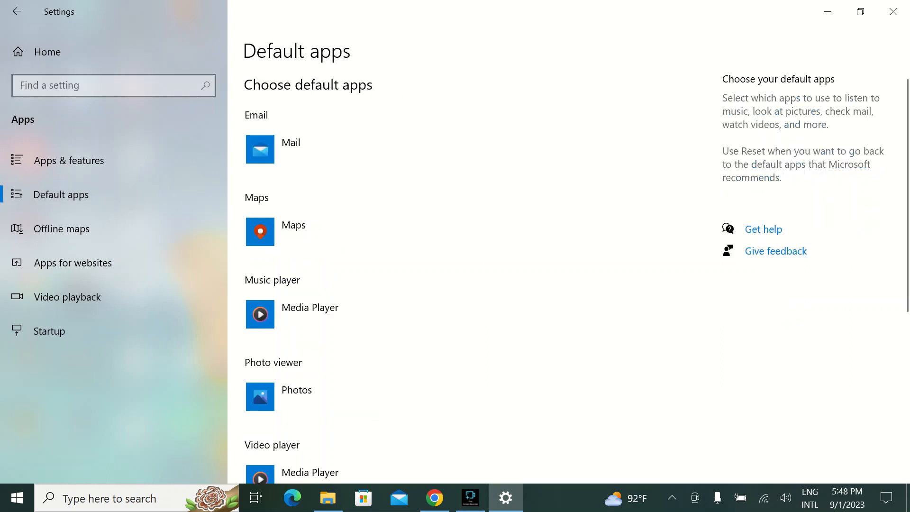
scroll(564, 275, "down", 2)
scroll(574, 275, "up", 2)
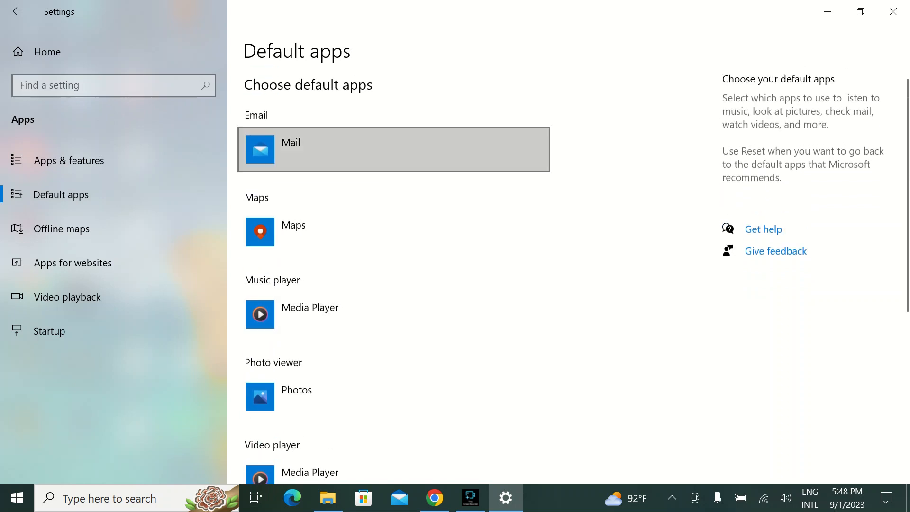
- Set both the default music player and the default video player to Windows Media Player
left_click(394, 315)
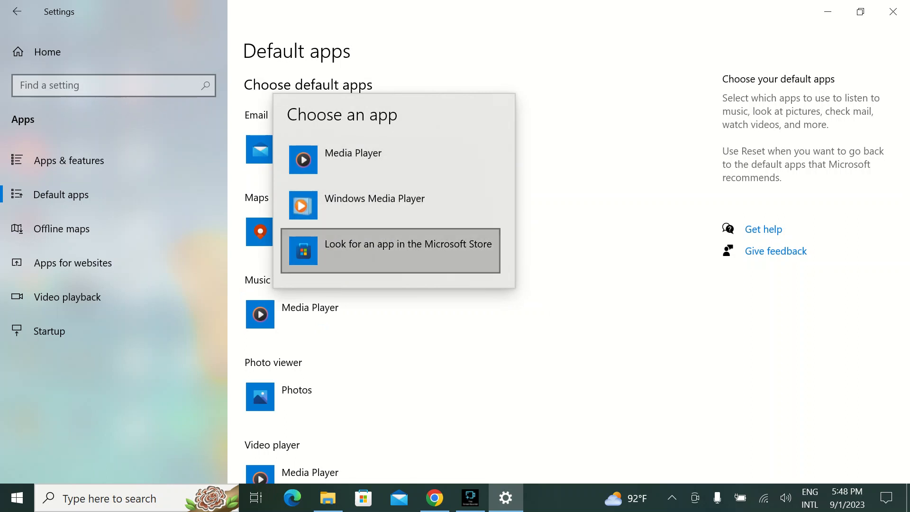
left_click(301, 204)
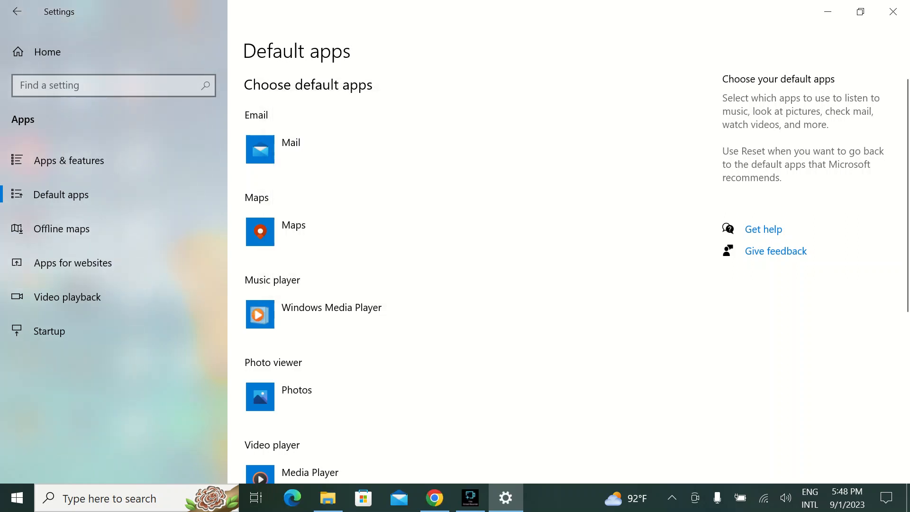
scroll(394, 263, "down", 5)
scroll(393, 263, "up", 2)
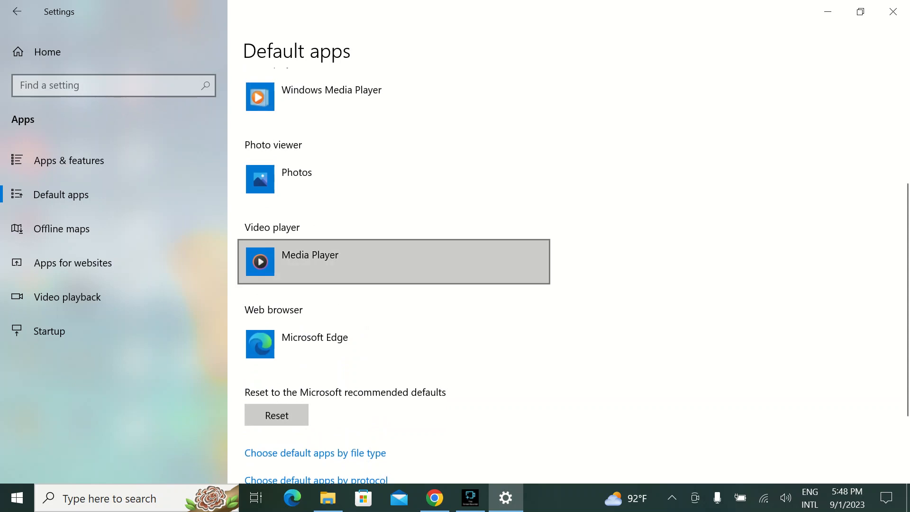
left_click(394, 262)
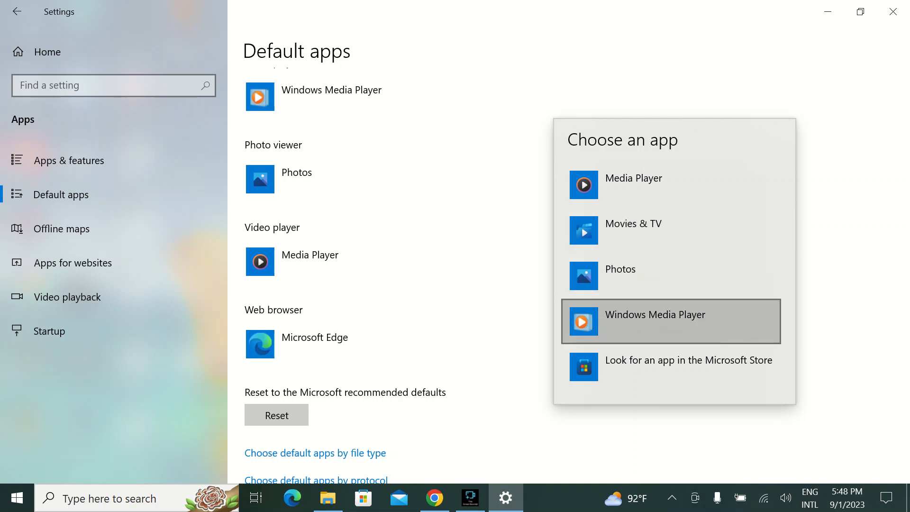
left_click(664, 320)
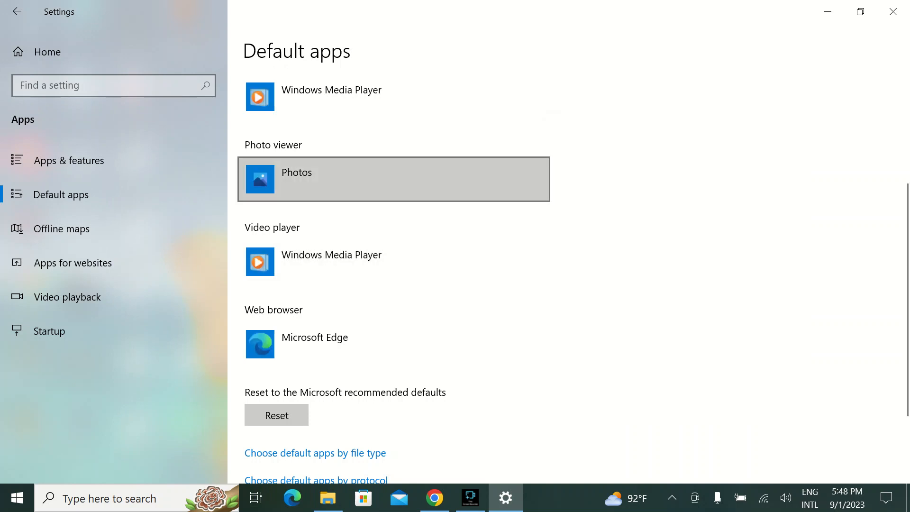
- Check the app choices for the photo viewer without changing it, and reset all default apps to the Microsoft recommended defaults
left_click(393, 179)
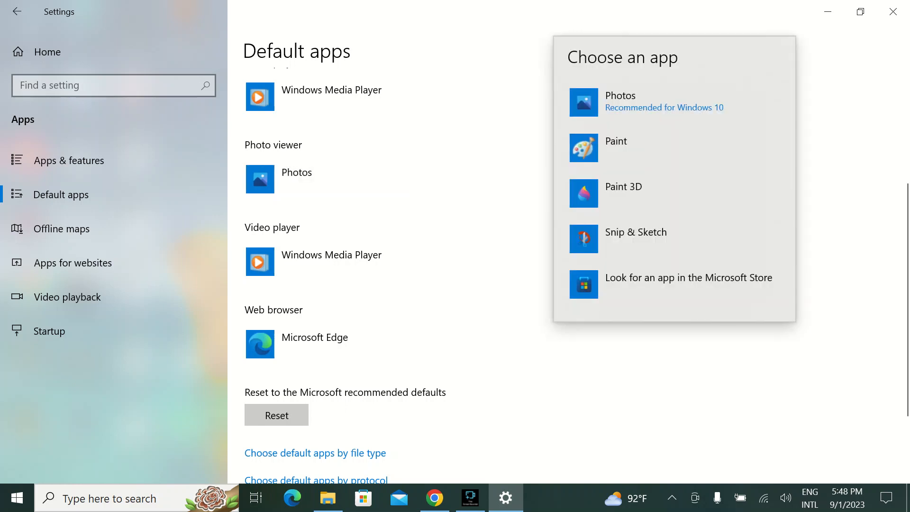
key("Escape")
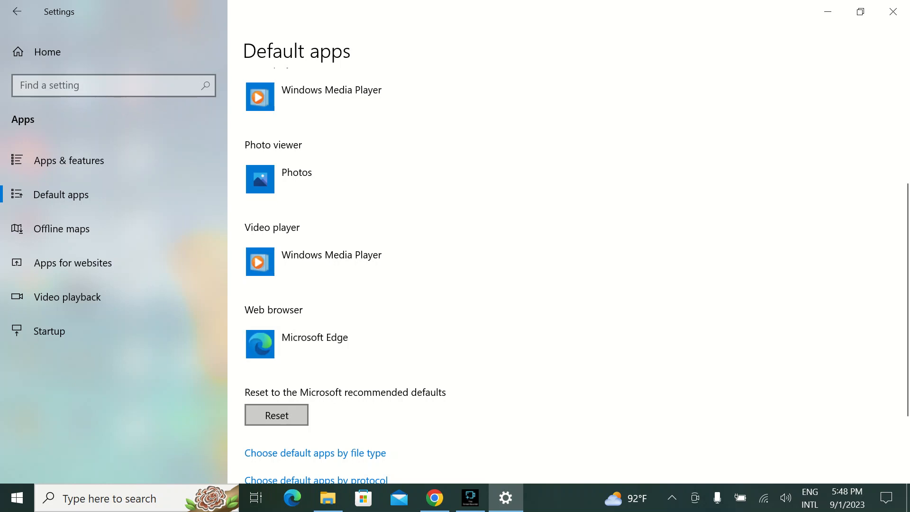
left_click(277, 415)
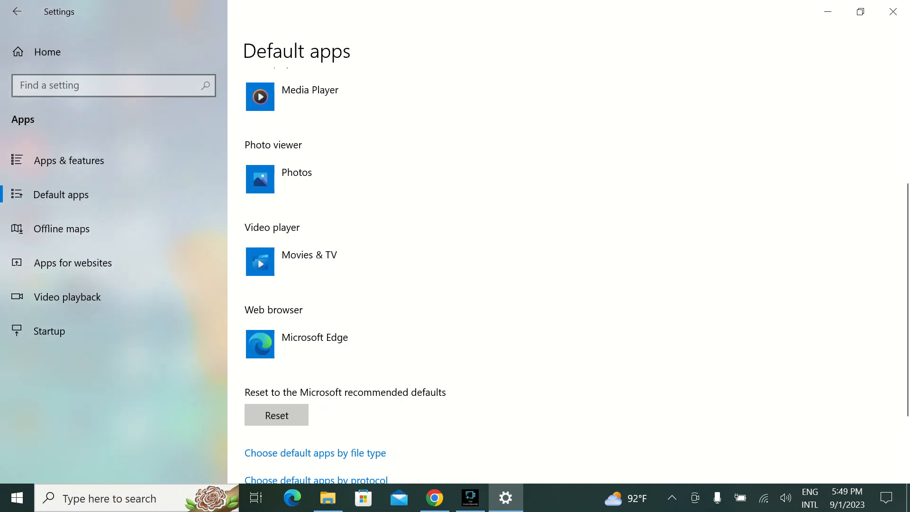
scroll(394, 261, "up", 5)
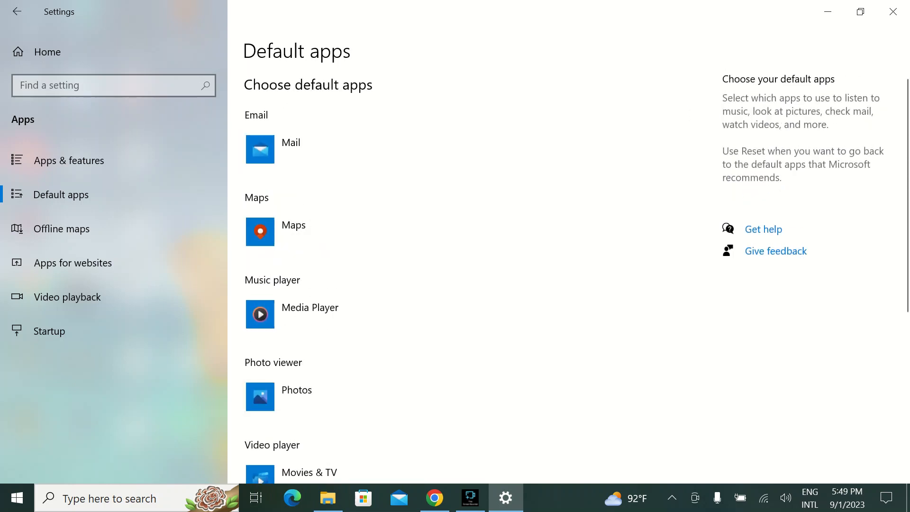
scroll(394, 261, "down", 1)
scroll(393, 261, "down", 2)
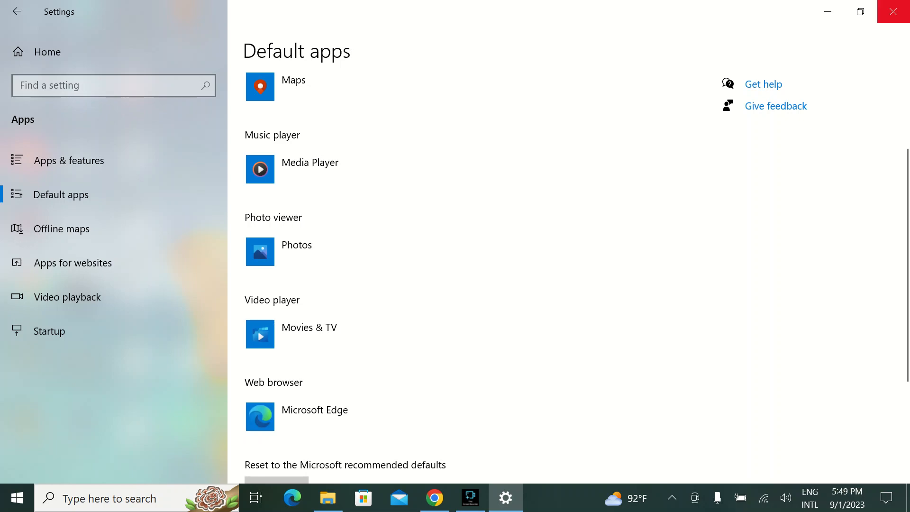
left_click(894, 11)
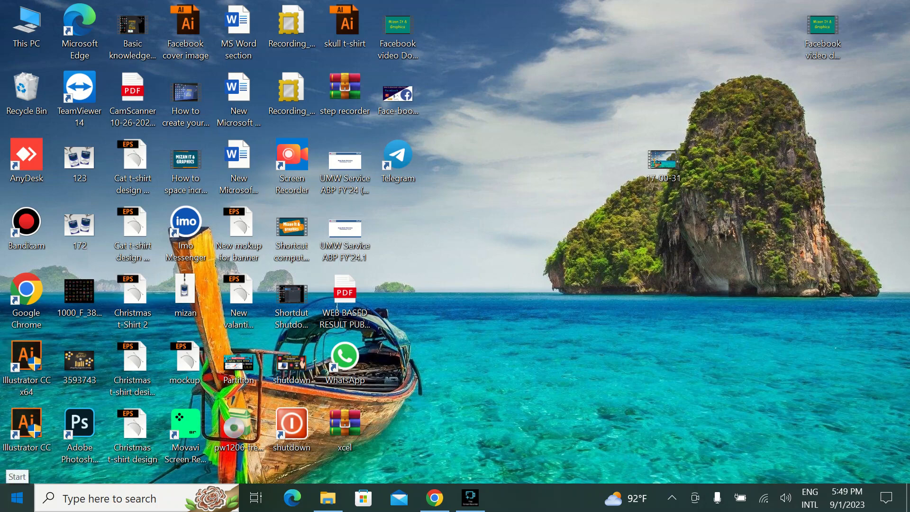
- Open the Power & sleep page in the System section of Windows Settings
left_click(16, 498)
left_click(17, 432)
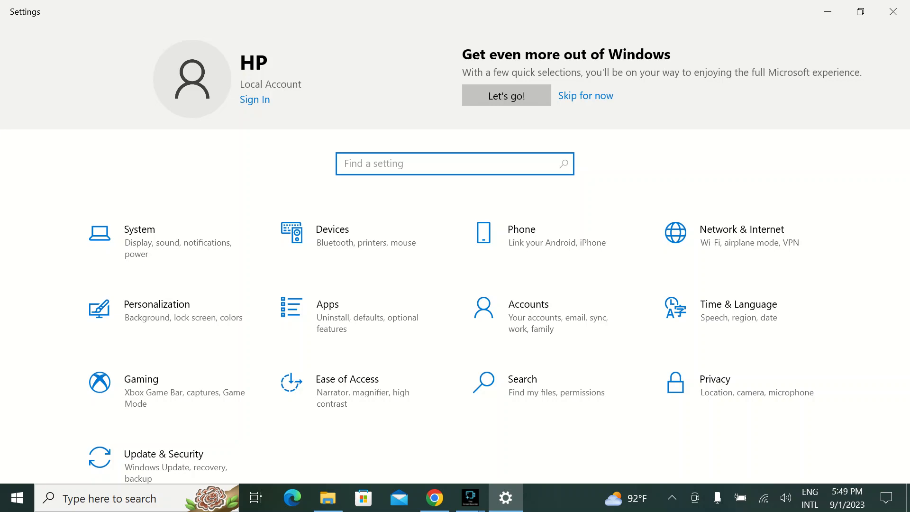
left_click(101, 233)
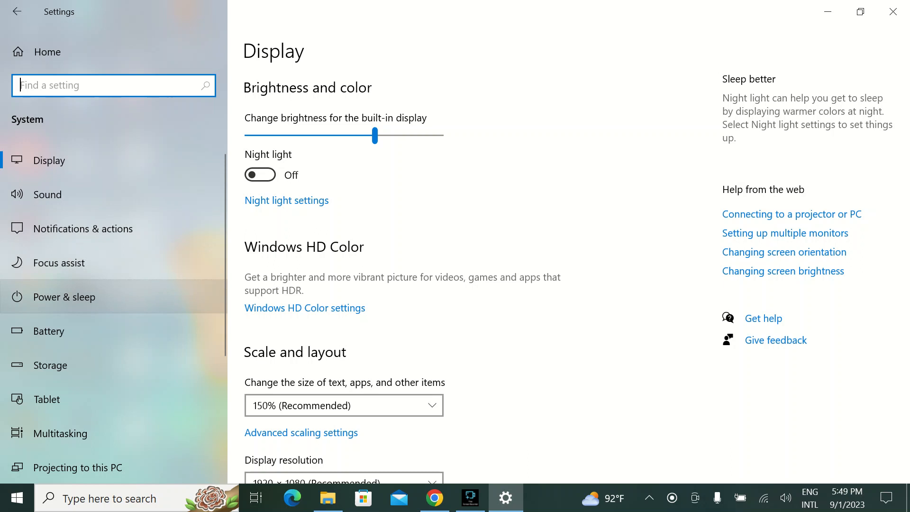
left_click(64, 296)
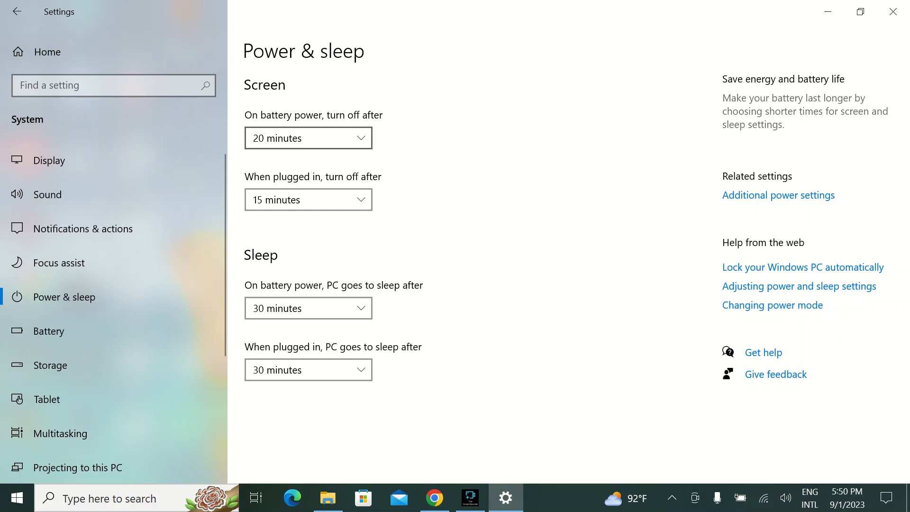
- Look through the available screen turn-off times for battery power without choosing a new one
left_click(307, 138)
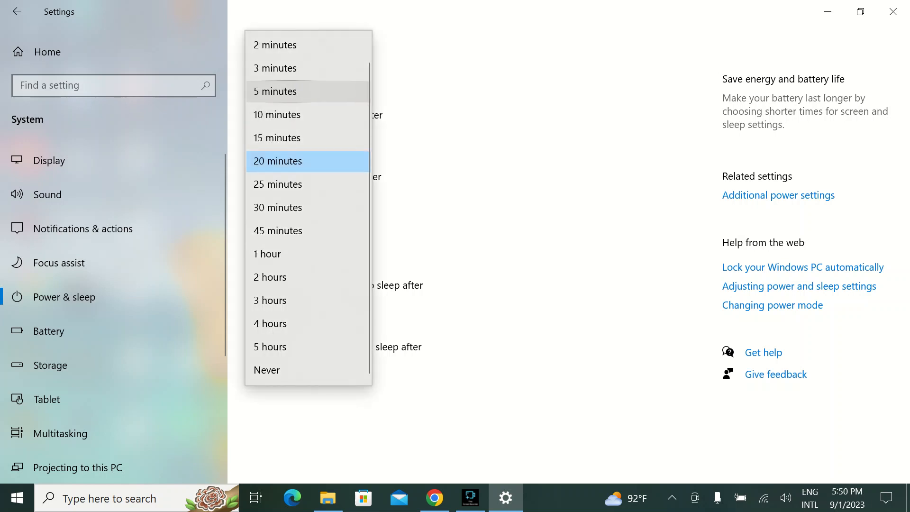
left_click(474, 308)
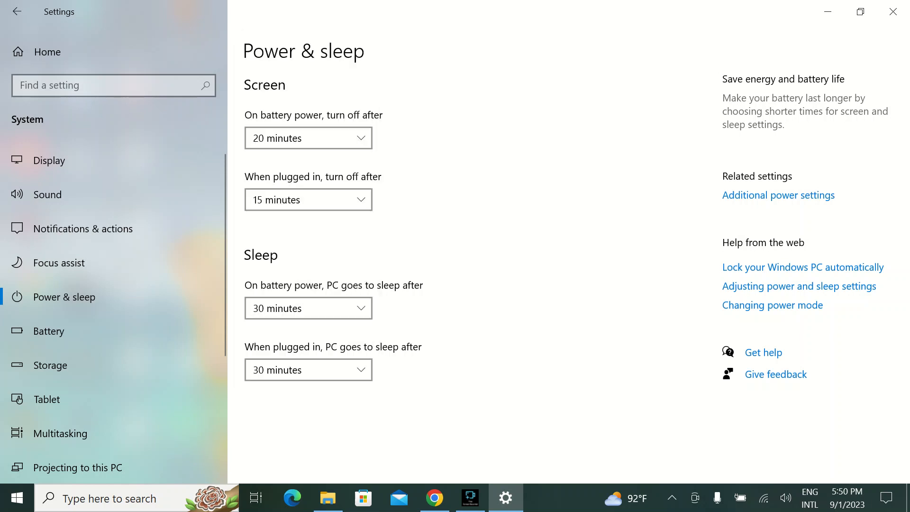
left_click(307, 138)
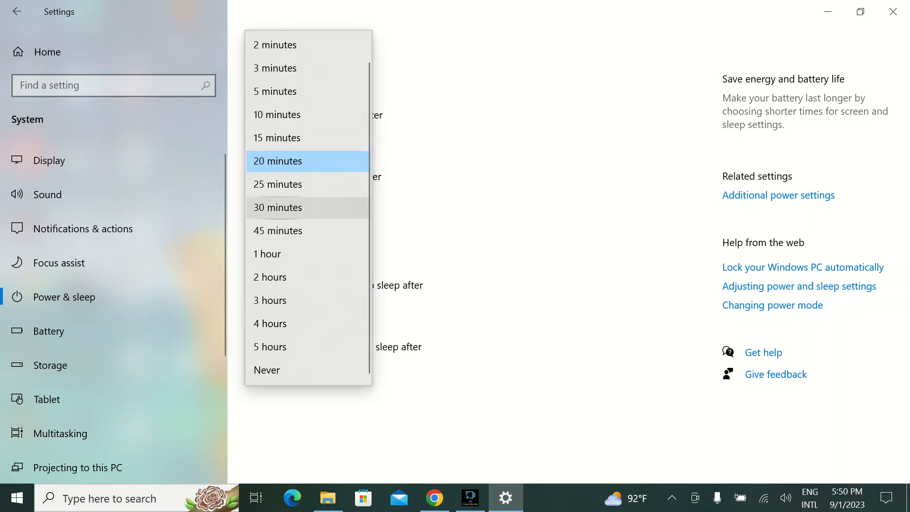
left_click(450, 209)
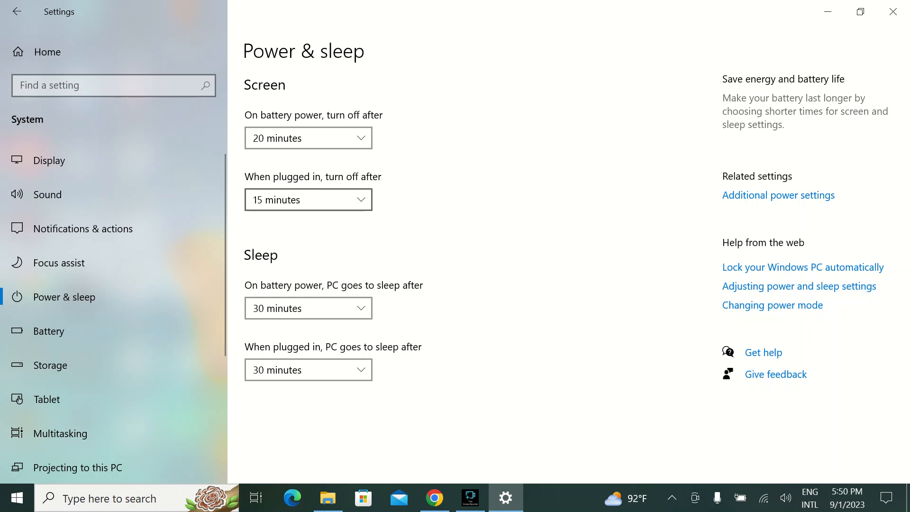
- Look through the available times for plugged-in screen turn-off and for sleep on battery power without choosing new ones
left_click(308, 200)
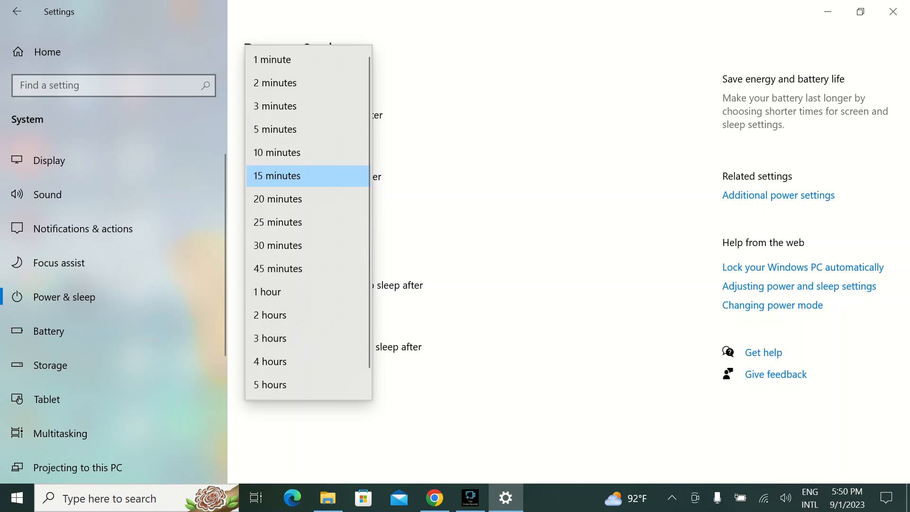
key("Escape")
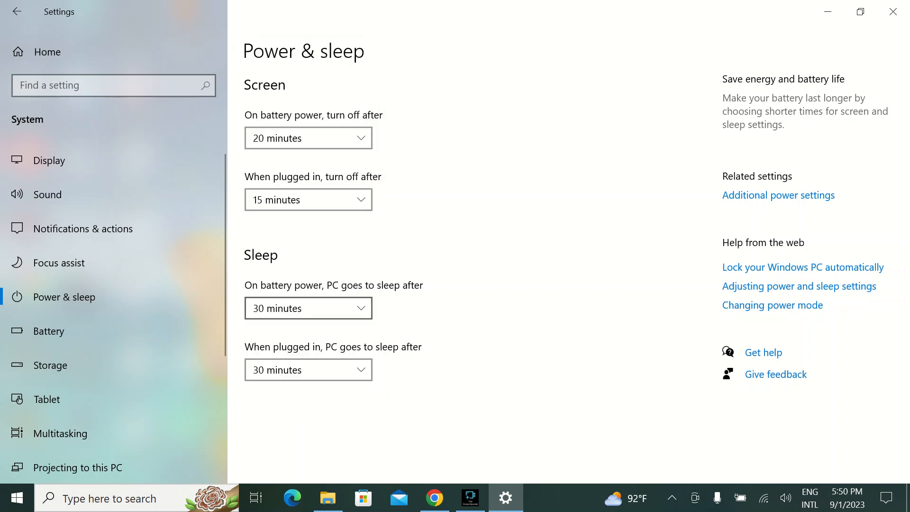
left_click(308, 308)
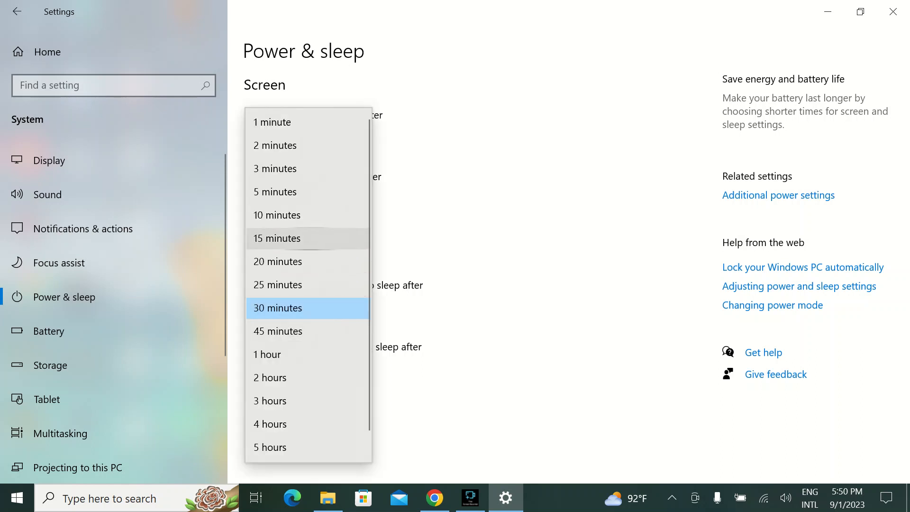
left_click(441, 227)
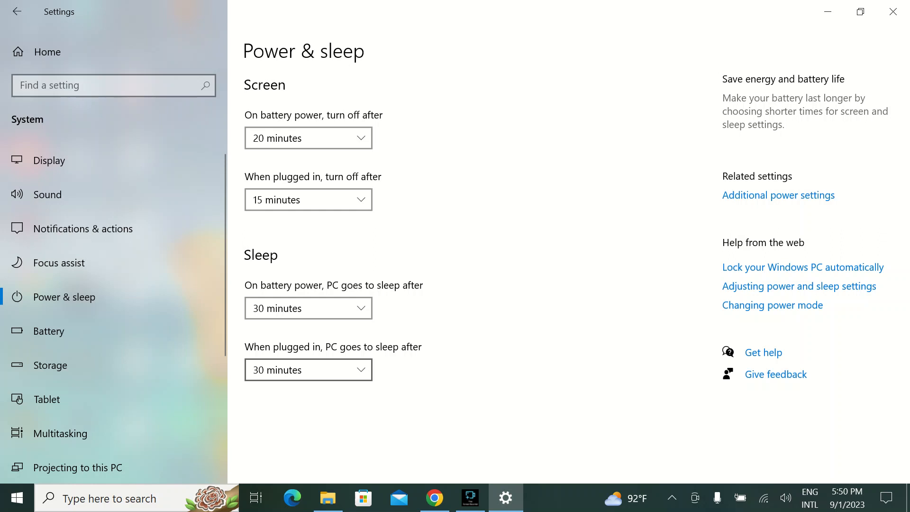
- Set the plugged-in sleep time to 25 minutes and close Settings
left_click(308, 370)
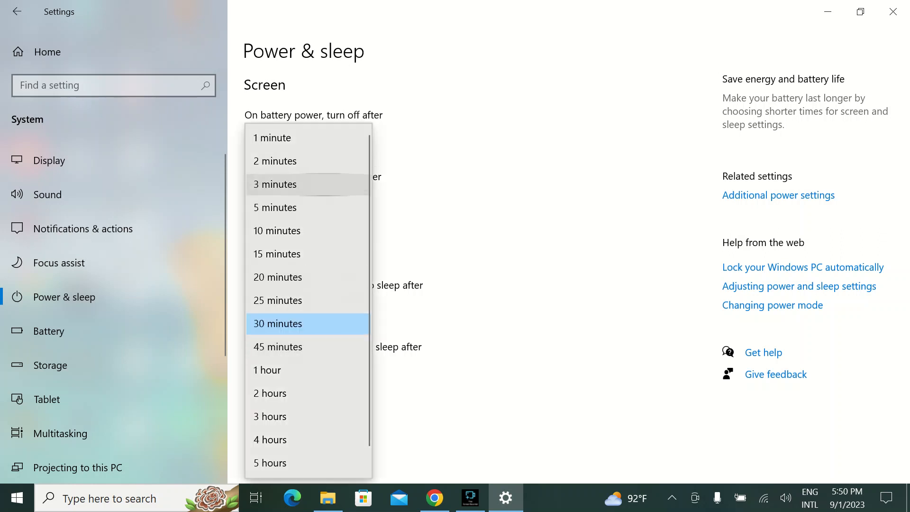
left_click(278, 300)
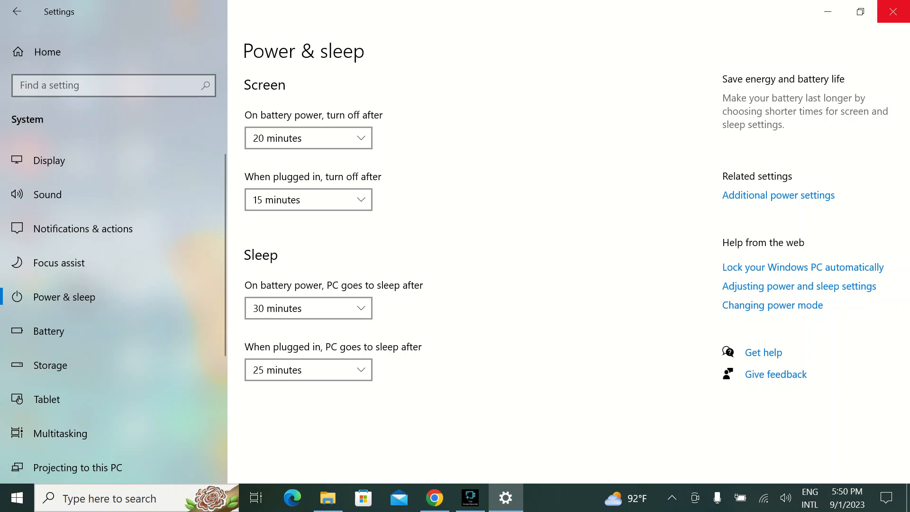
left_click(894, 11)
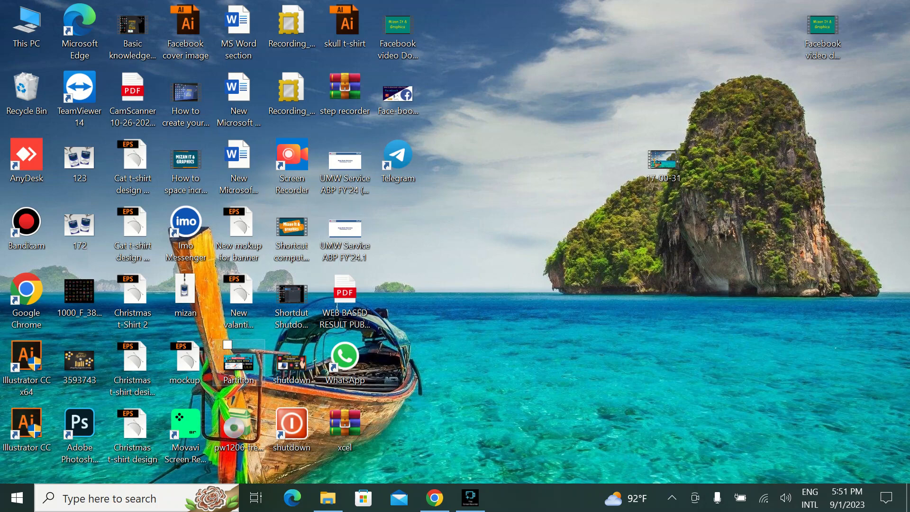
- Open the Notifications & actions page in the System section of Windows Settings
left_click(17, 498)
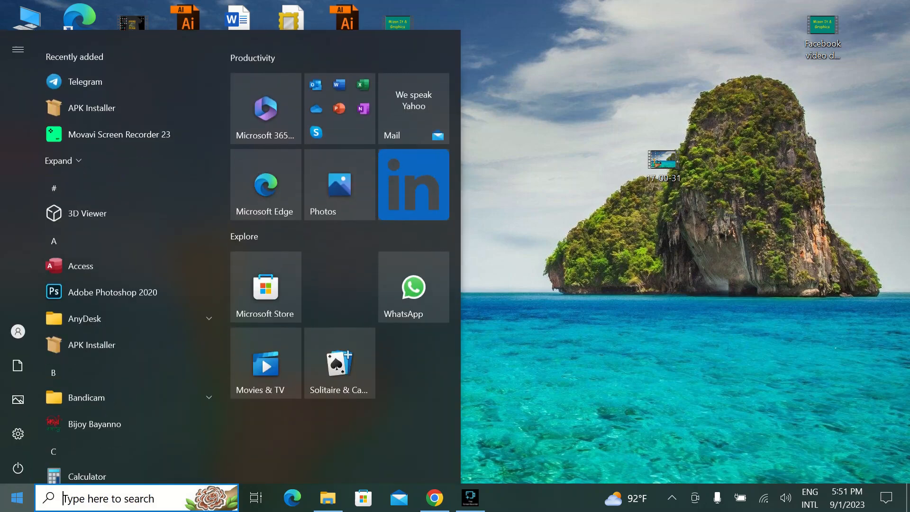
mouse_move(18, 433)
left_click(54, 433)
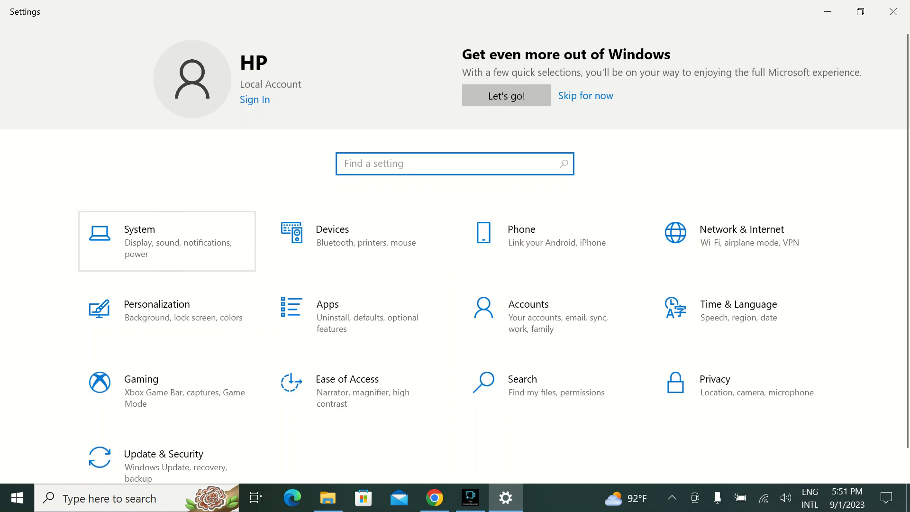
key("Return")
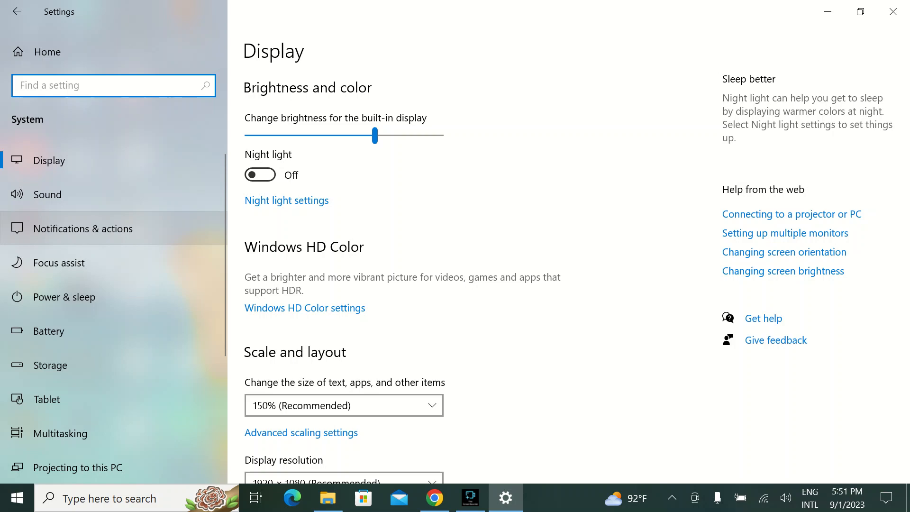
left_click(83, 228)
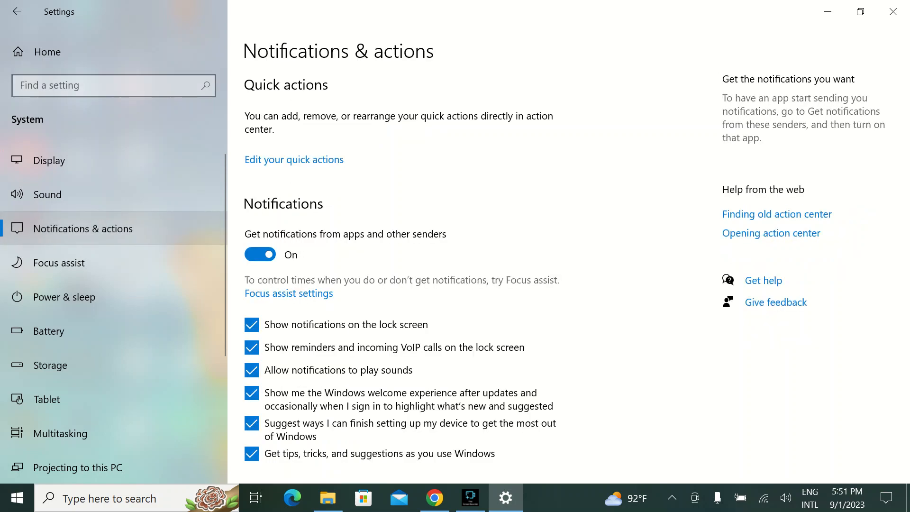
- Examine the notification options and the list of senders that can show notifications
scroll(576, 267, "down", 2)
scroll(577, 268, "up", 2)
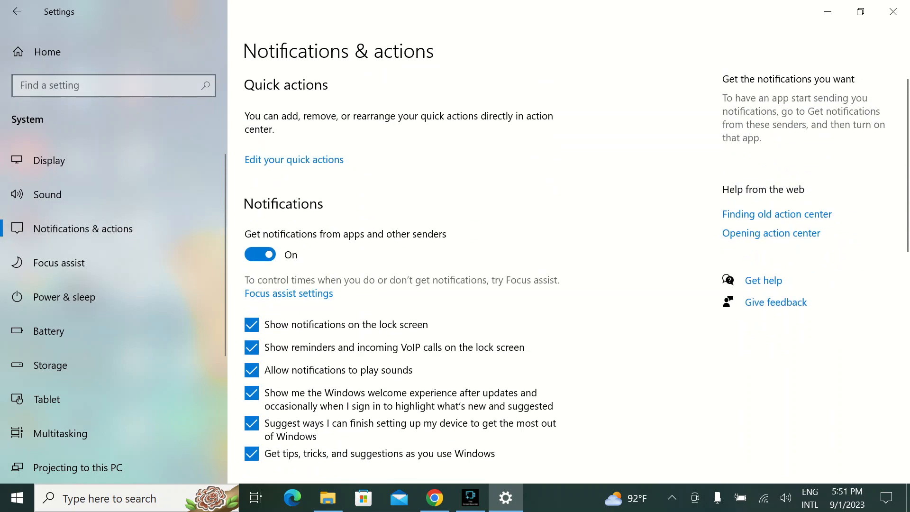
scroll(399, 332, "down", 10)
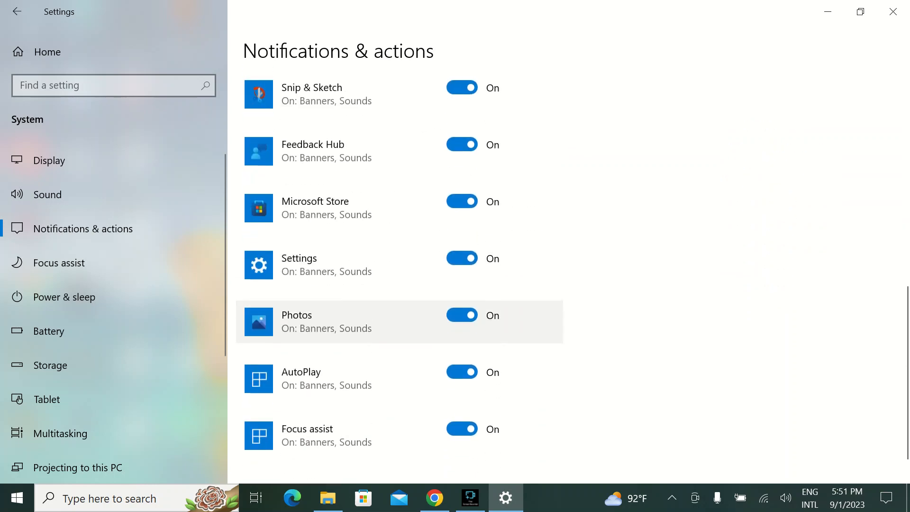
scroll(398, 332, "up", 2)
scroll(399, 332, "up", 1)
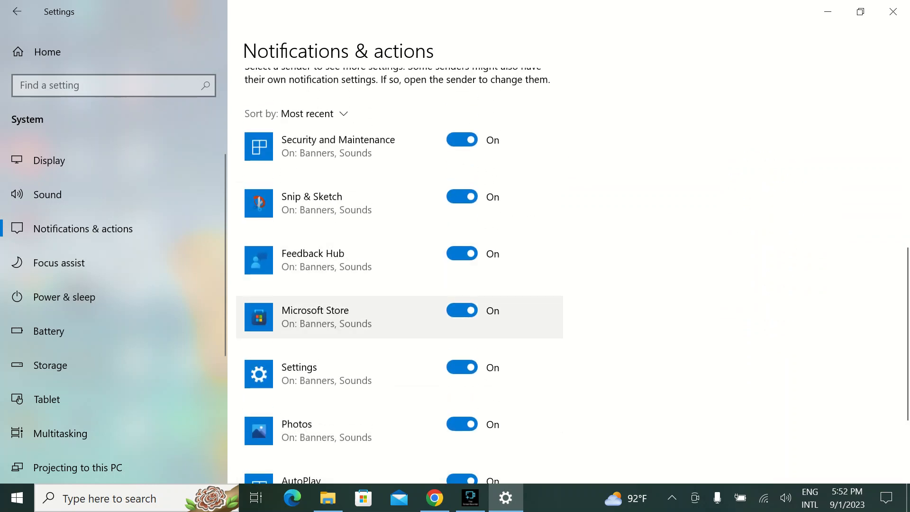
scroll(398, 332, "down", 3)
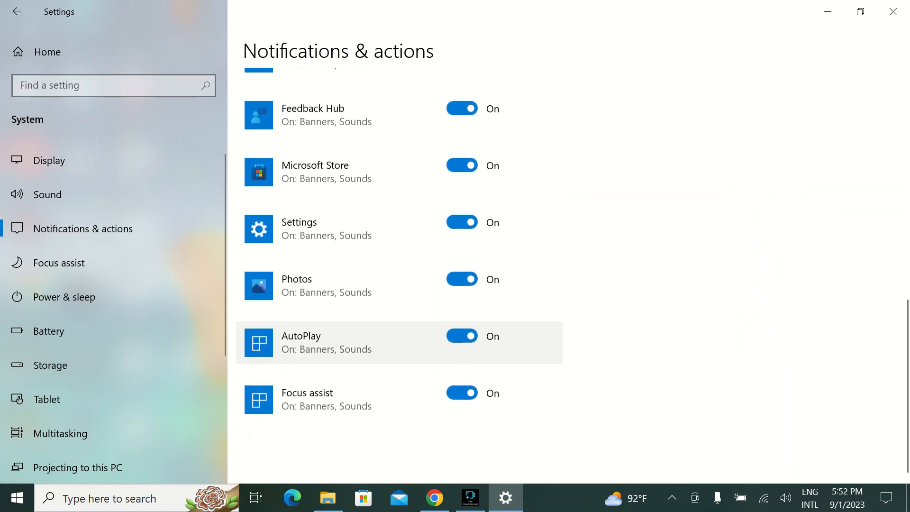
scroll(398, 285, "up", 5)
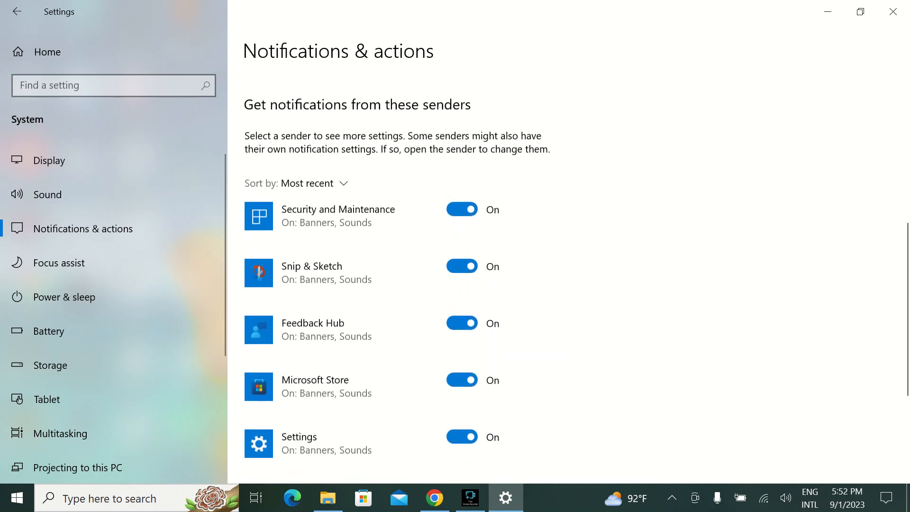
- Turn notifications from Security and Maintenance and from Microsoft Store off and back on
left_click(462, 212)
left_click(463, 212)
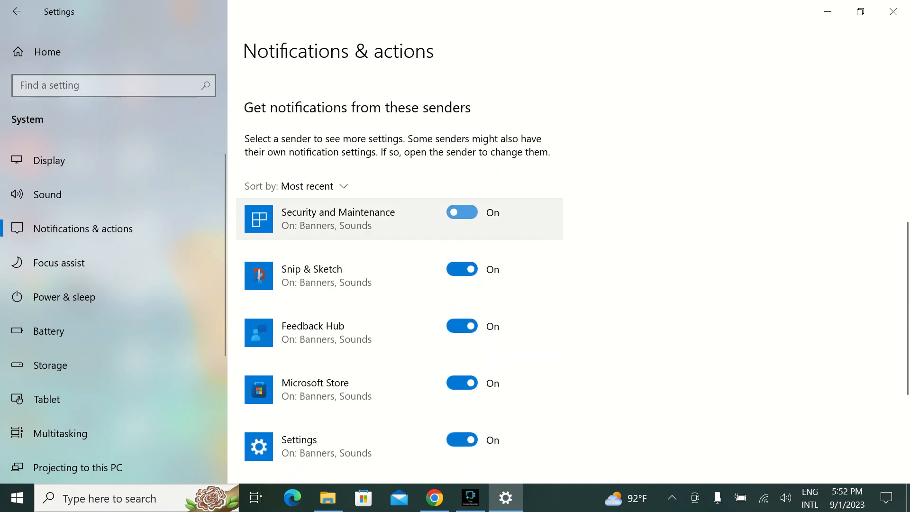
scroll(462, 326, "down", 1)
scroll(463, 312, "down", 1)
left_click(463, 310)
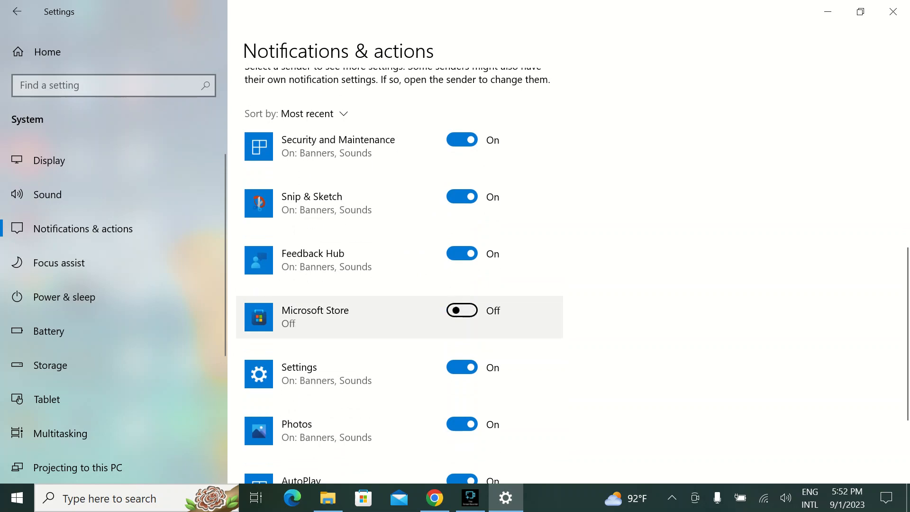
left_click(463, 311)
- Turn off notifications from apps and other senders, and turn them on again
scroll(462, 310, "up", 6)
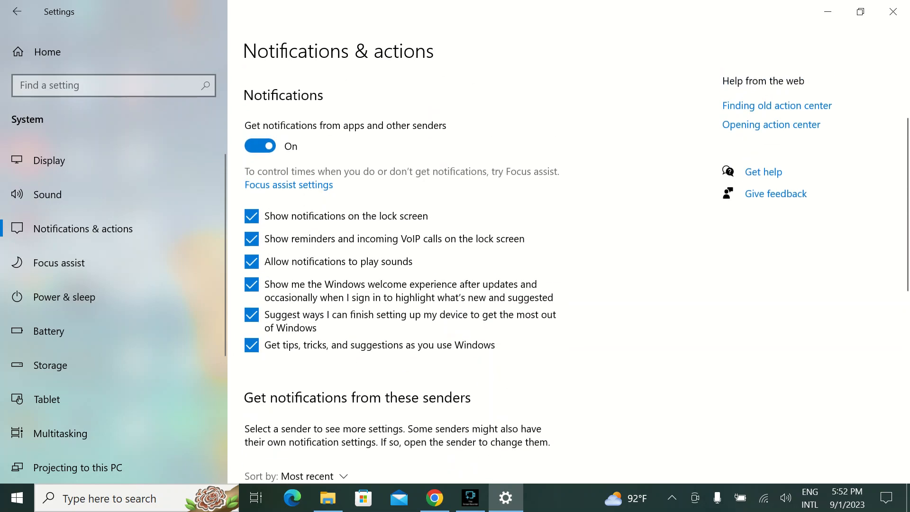
scroll(260, 219, "up", 1)
left_click(260, 218)
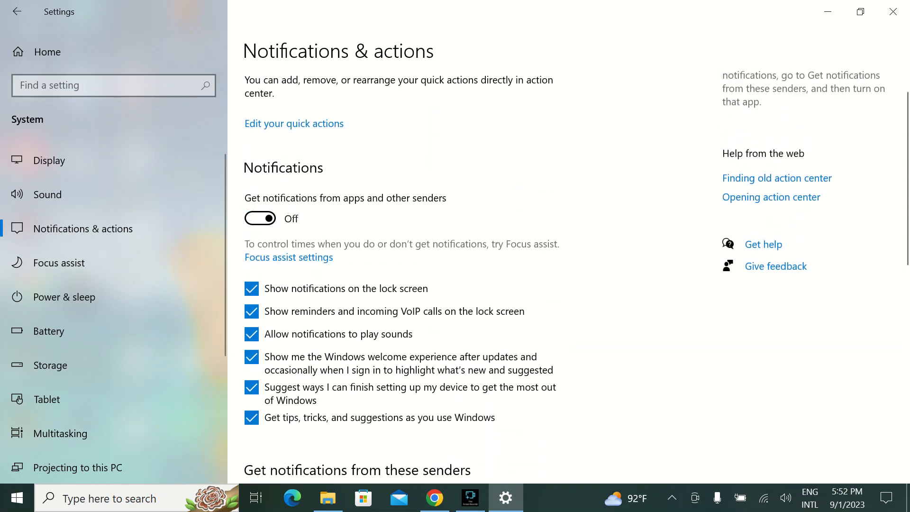
left_click(260, 219)
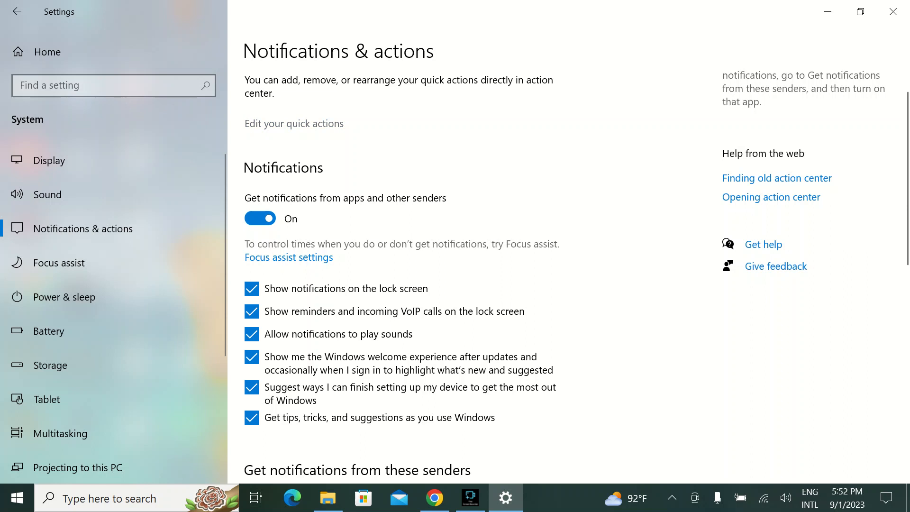
- View the quick actions in editing mode without changing them, and reopen the action center to view its tiles
left_click(294, 124)
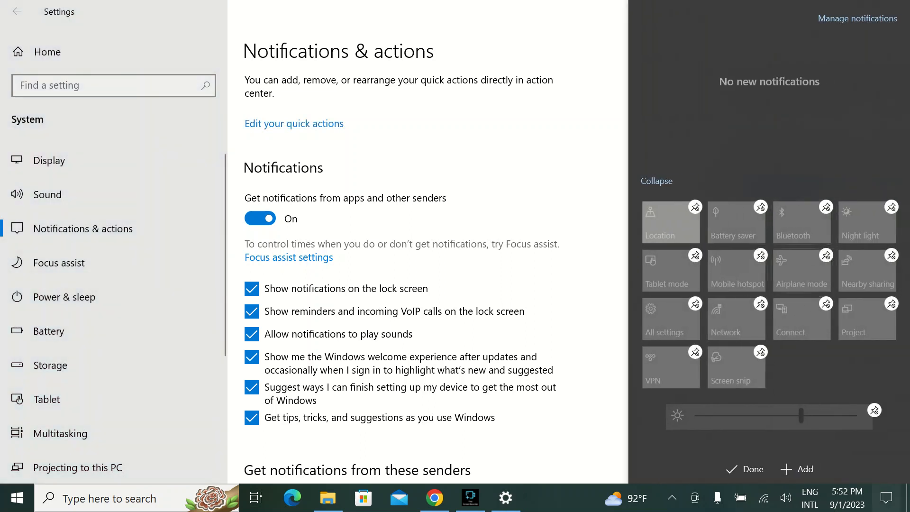
left_click(887, 498)
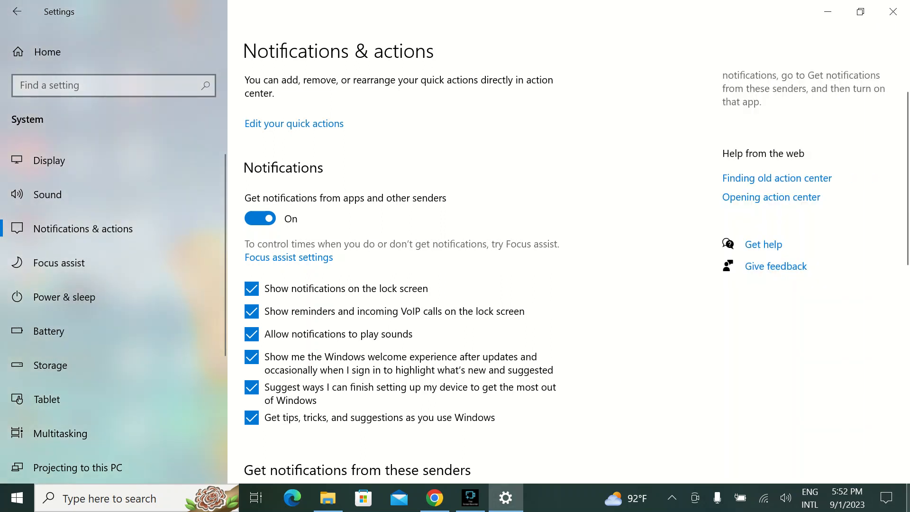
left_click(887, 498)
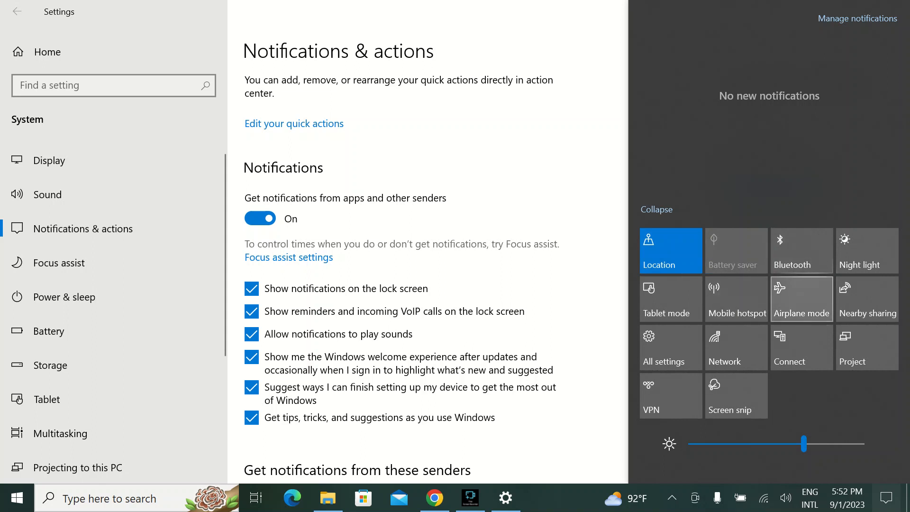
- Add Focus assist and Wi-Fi to the quick actions in the action center and finish editing
left_click(294, 123)
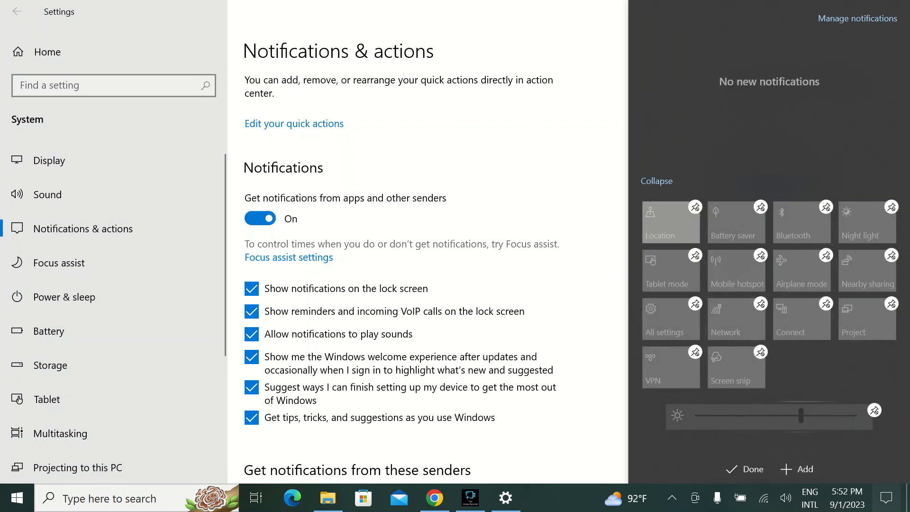
left_click(797, 469)
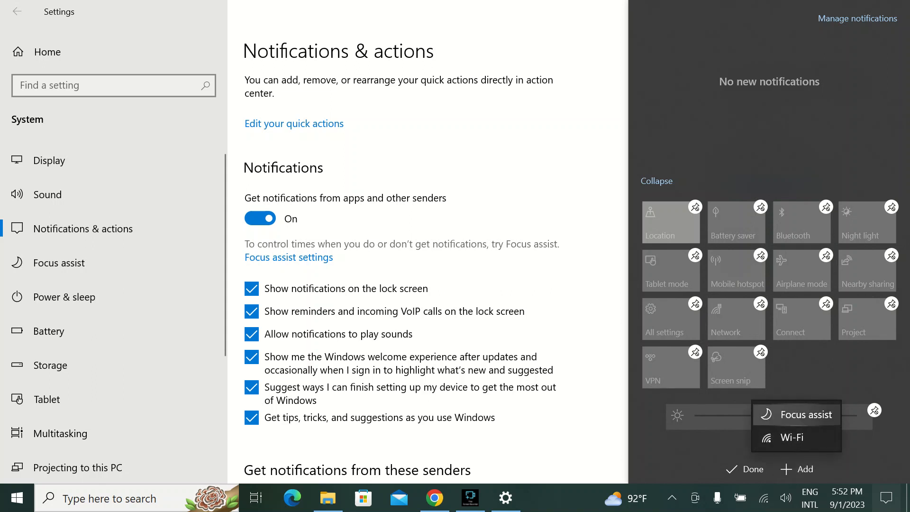
left_click(796, 415)
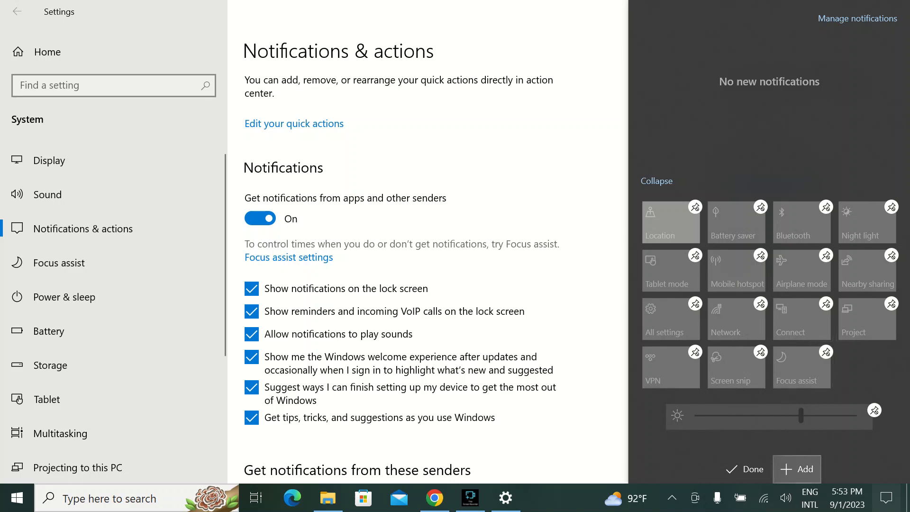
left_click(797, 469)
left_click(801, 435)
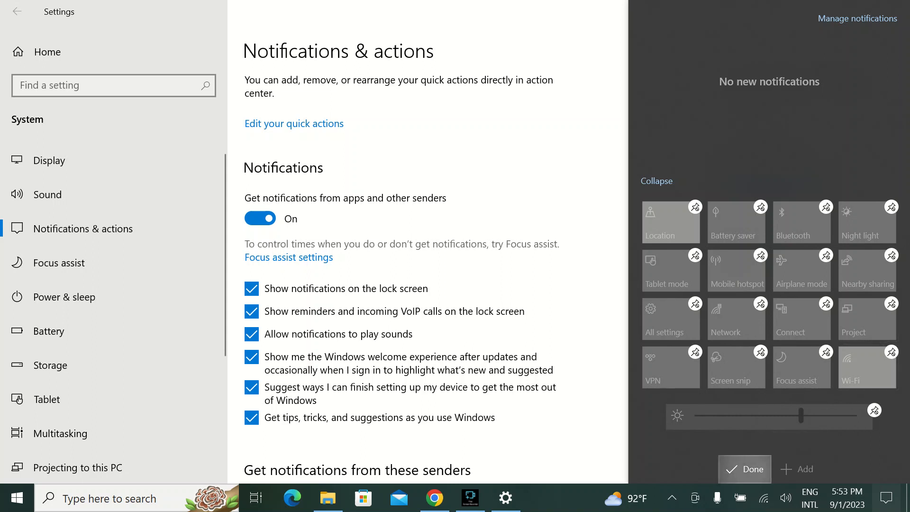
left_click(746, 469)
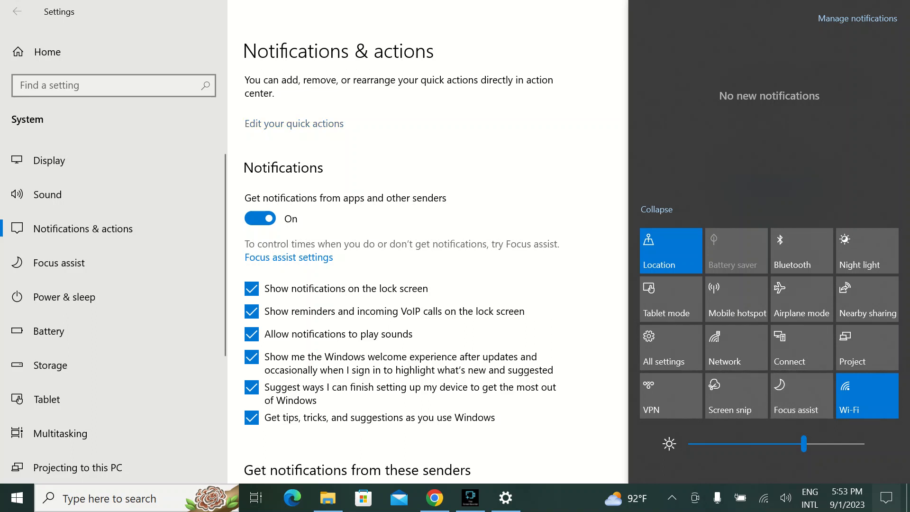
- Remove Focus assist and Wi-Fi from the quick actions, finish editing, and close the action center and Settings
left_click(313, 124)
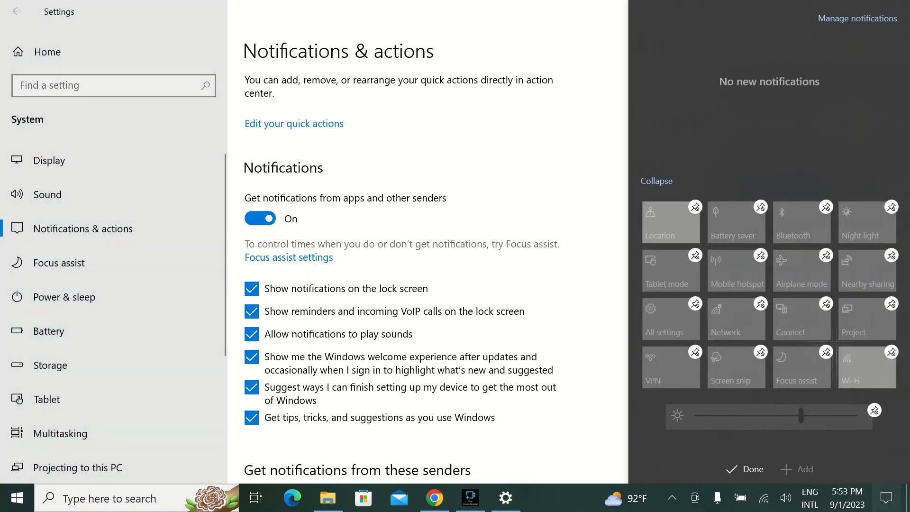
left_click(827, 352)
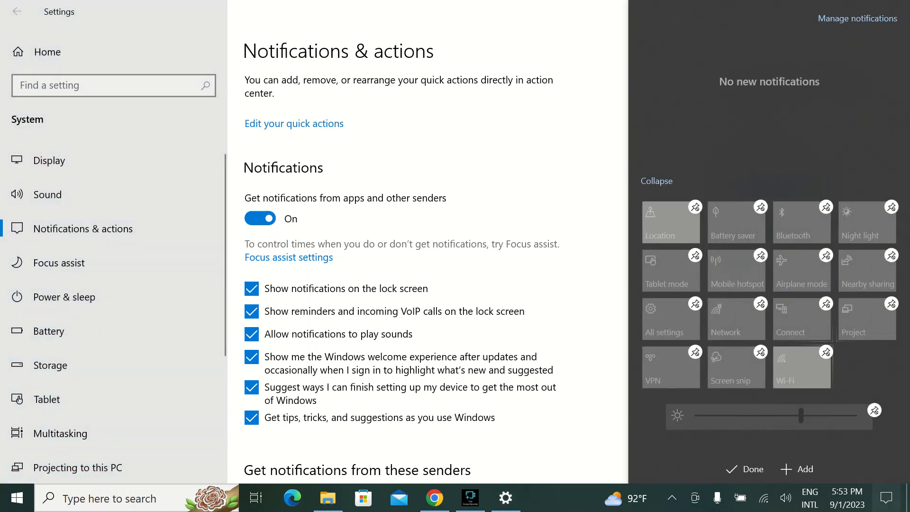
left_click(827, 352)
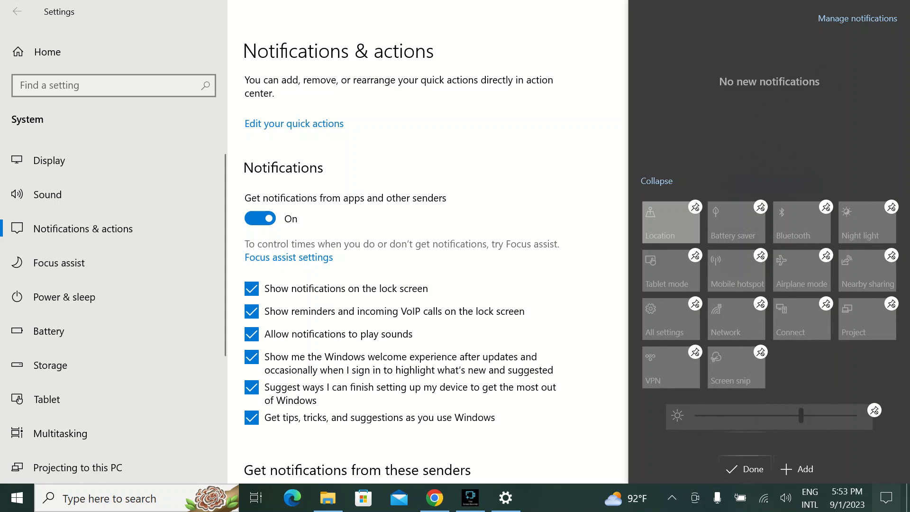
left_click(745, 469)
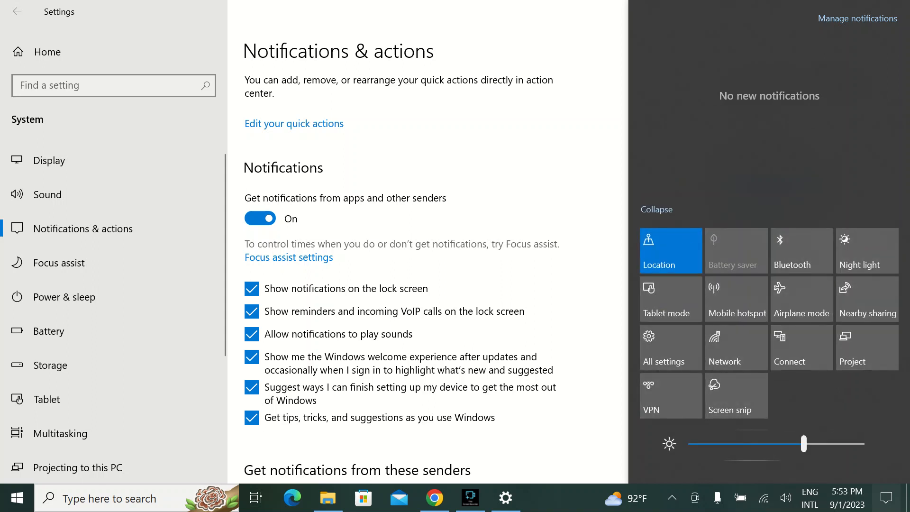
left_click(588, 166)
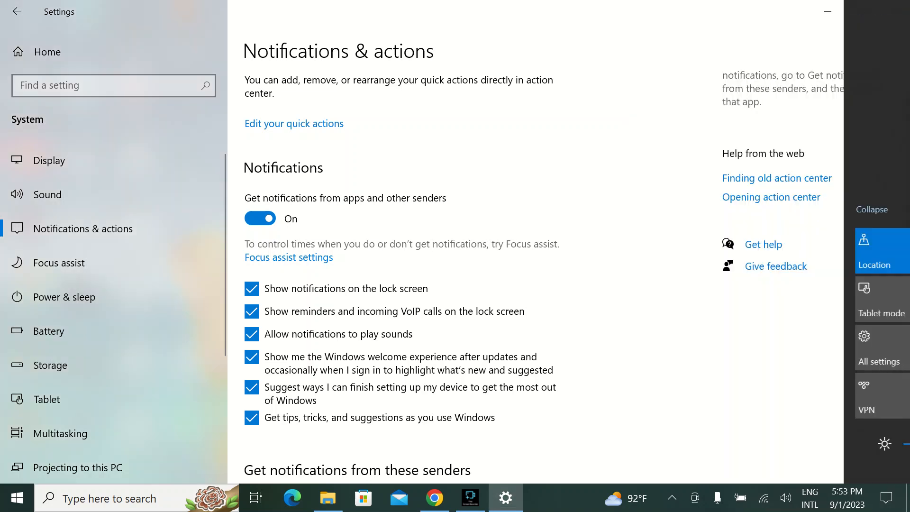
left_click(899, 11)
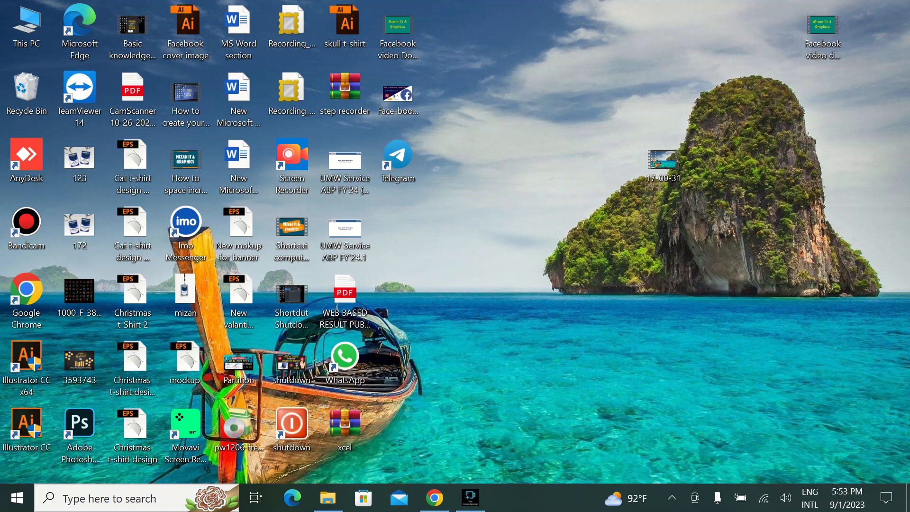
- Select the group of desktop icons and clear the selection, and open the Recycle Bin to view its contents before closing it
left_click_drag(399, 455, 2, 2)
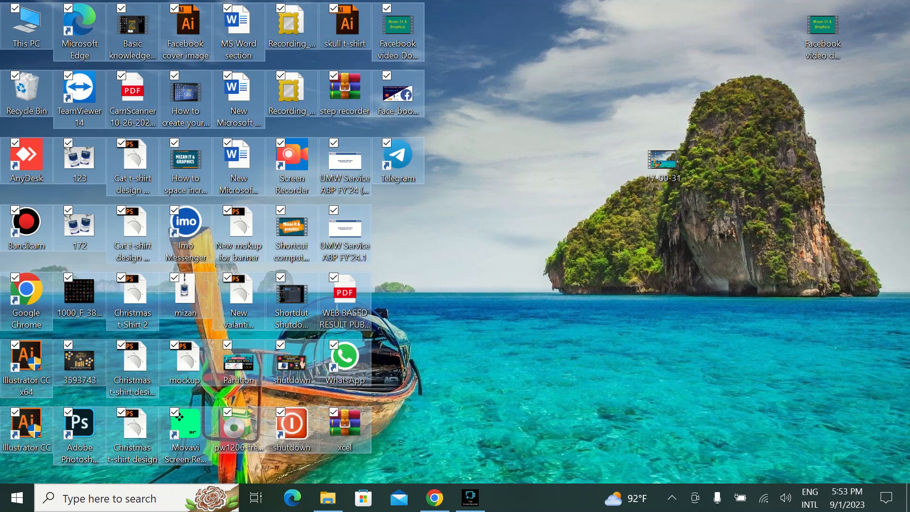
left_click(512, 266)
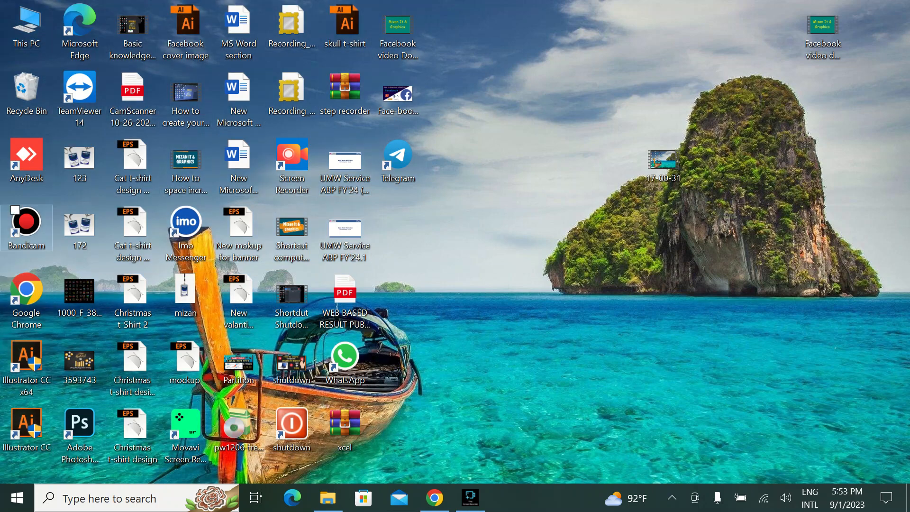
left_click(27, 93)
double_click(27, 92)
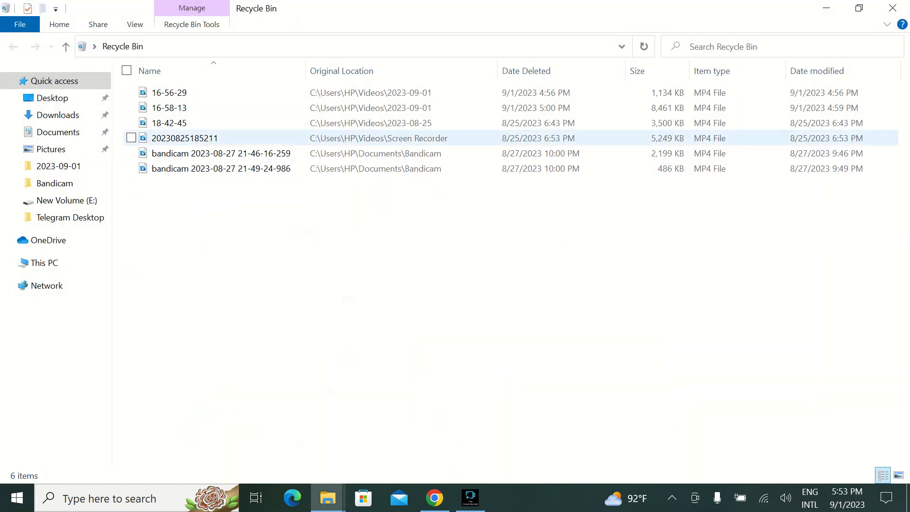
left_click(894, 8)
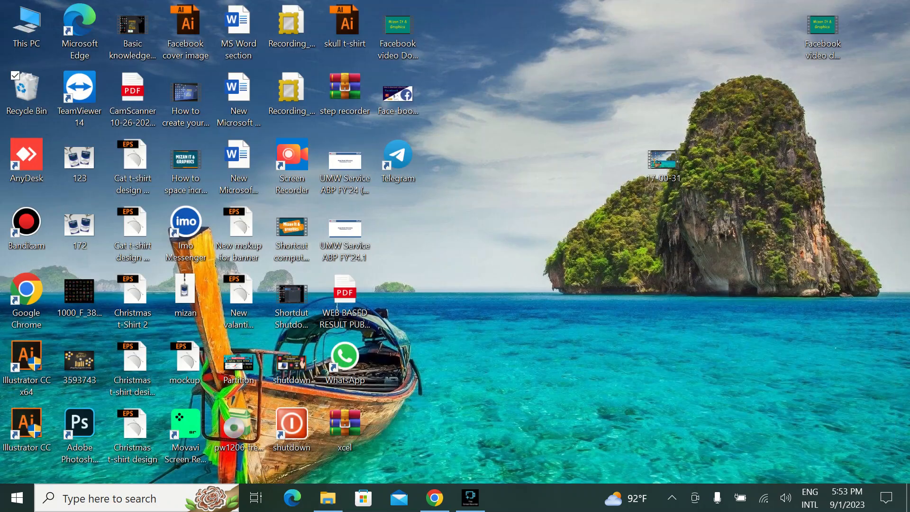
- Open This PC to view its folders and drives, and close the window
left_click(26, 27)
double_click(27, 26)
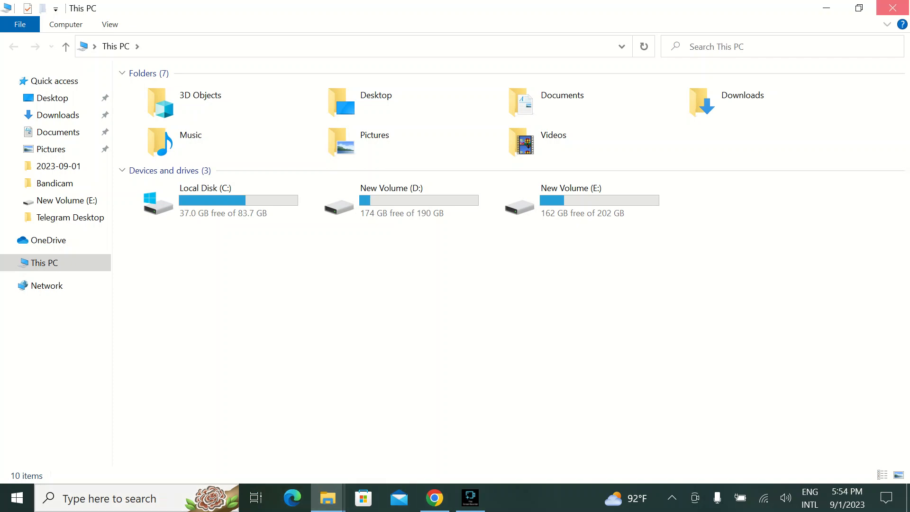
left_click(893, 7)
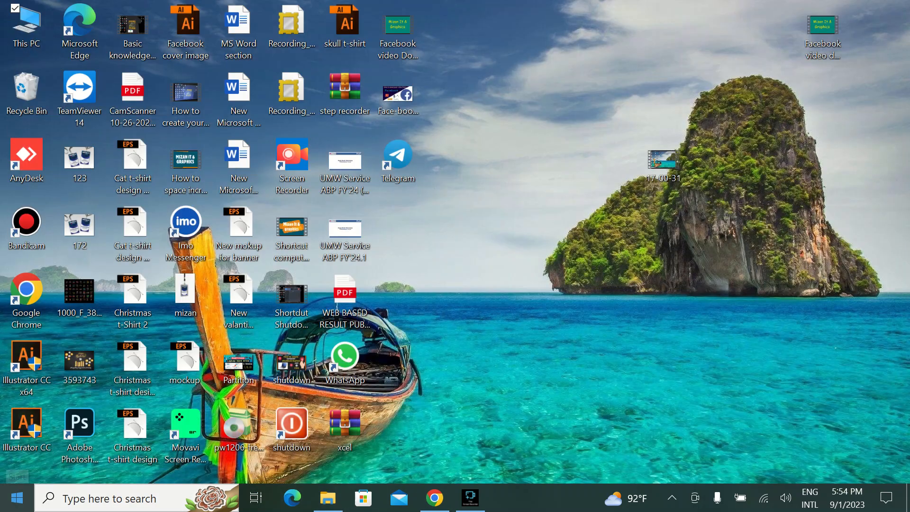
- Open the System display settings and set the size of text, apps, and other items to 100%
left_click(17, 498)
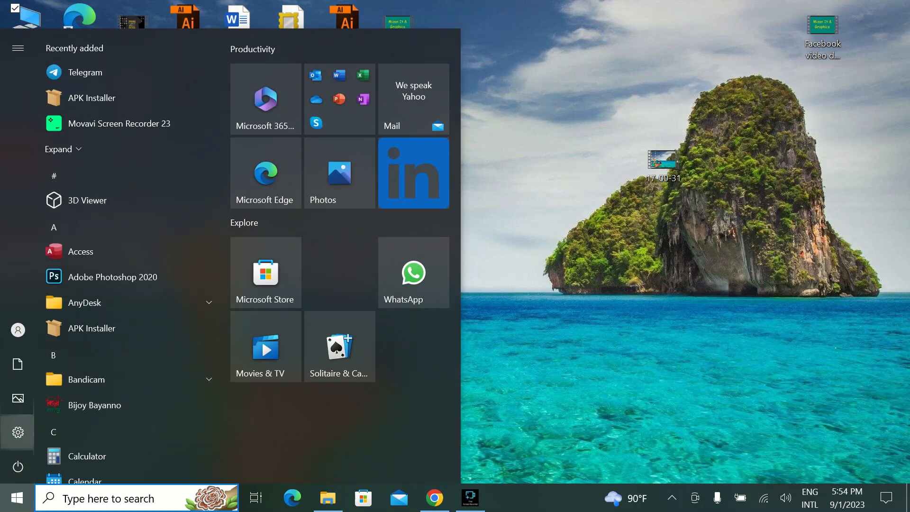
left_click(17, 432)
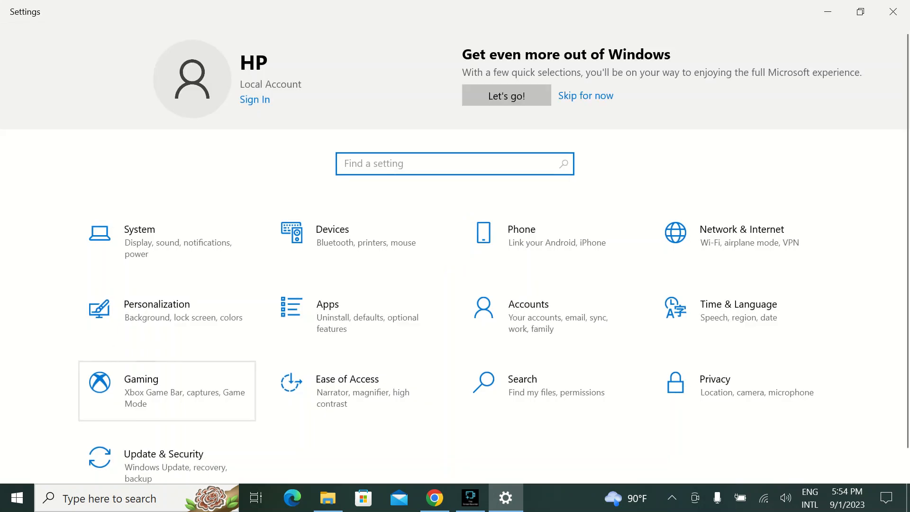
key("Up")
key("Up")
key("Return")
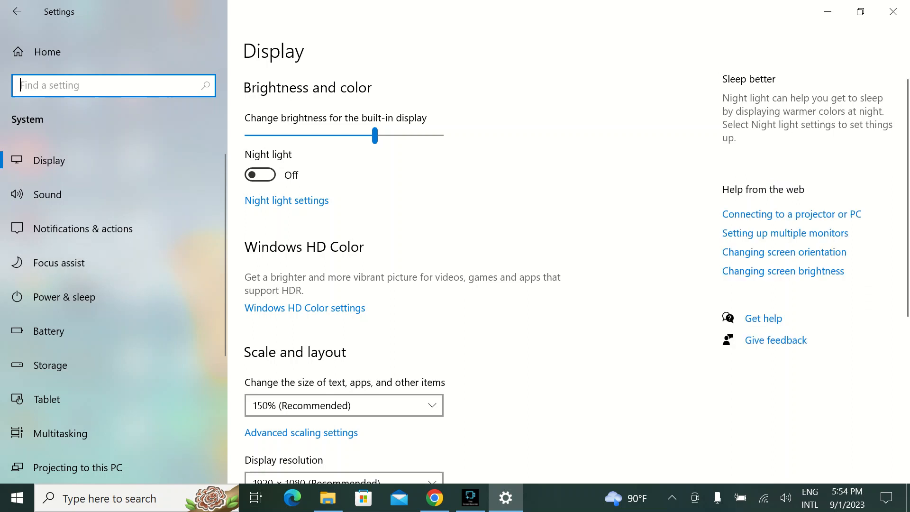
scroll(569, 275, "down", 3)
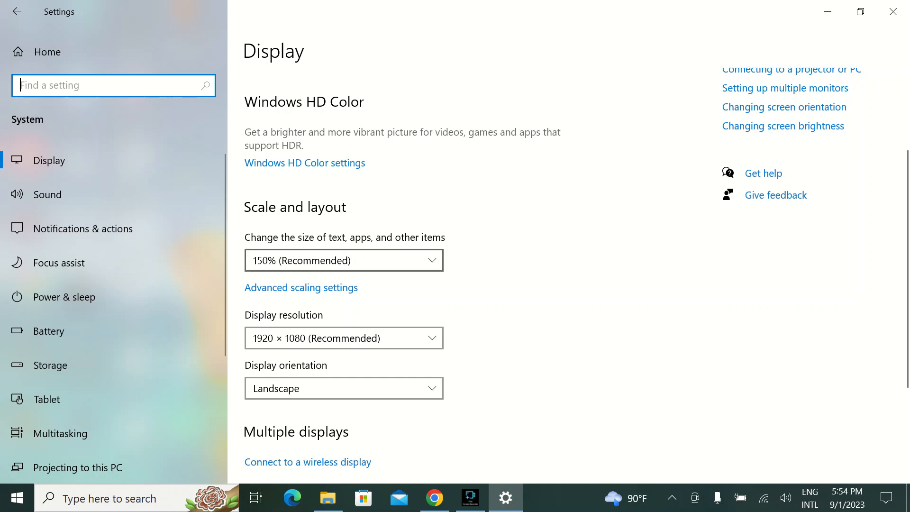
left_click(344, 260)
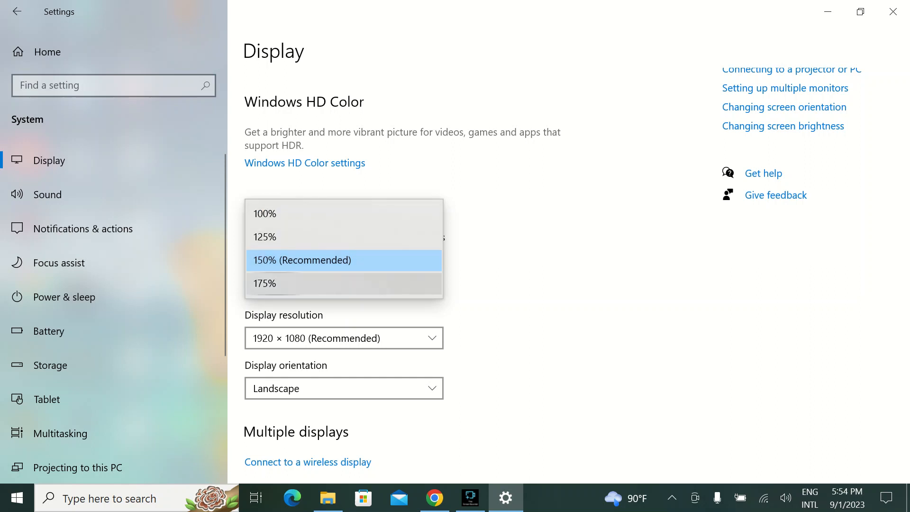
left_click(267, 213)
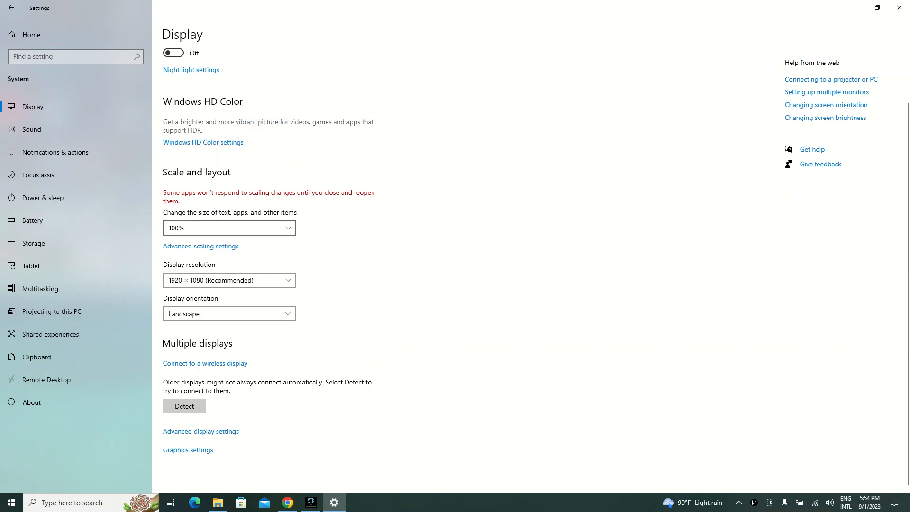
- Restore the size of text, apps, and other items to 150% (Recommended), and close Settings
left_click(236, 229)
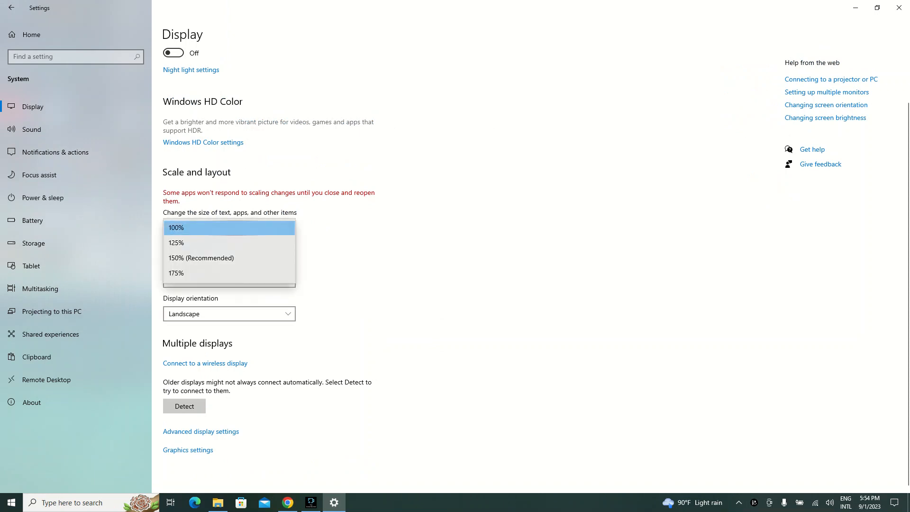
left_click(202, 258)
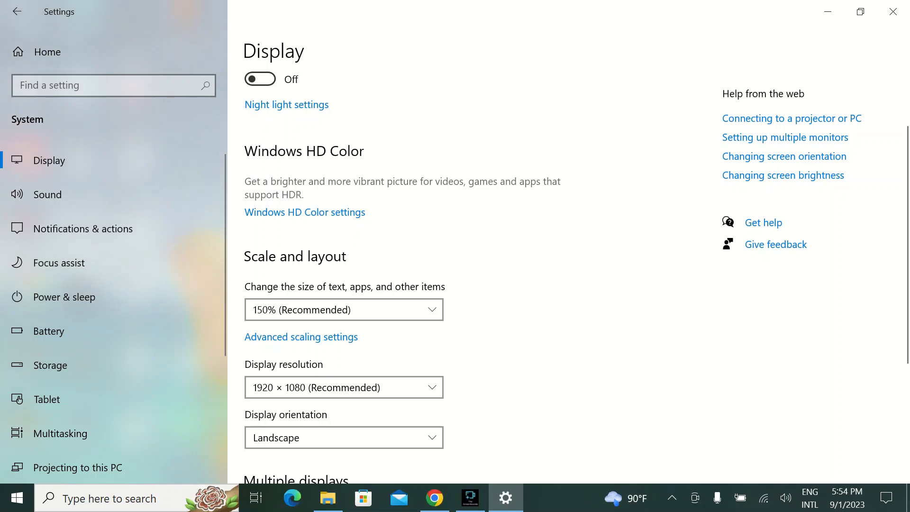
scroll(344, 284, "down", 3)
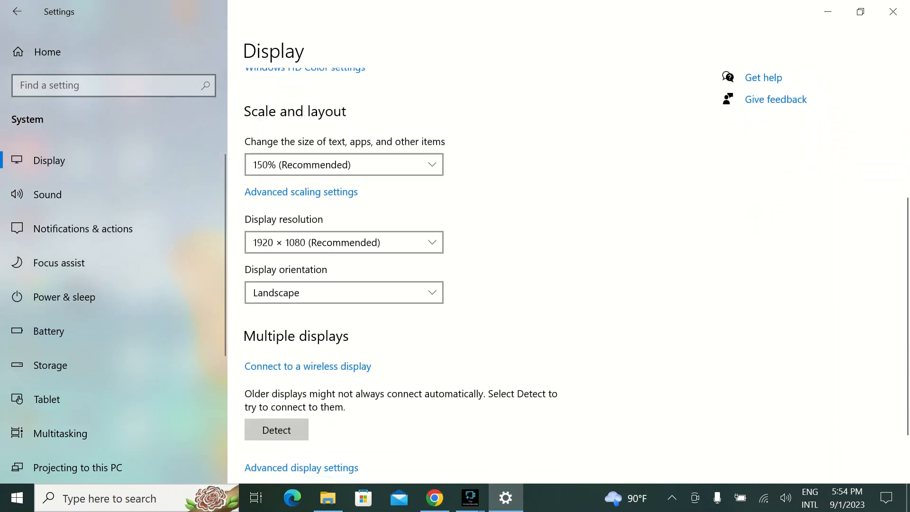
left_click(893, 11)
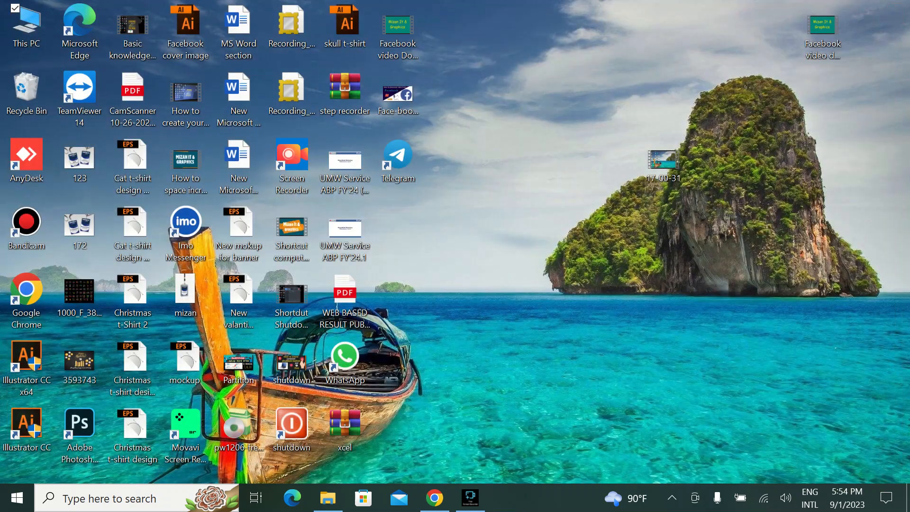